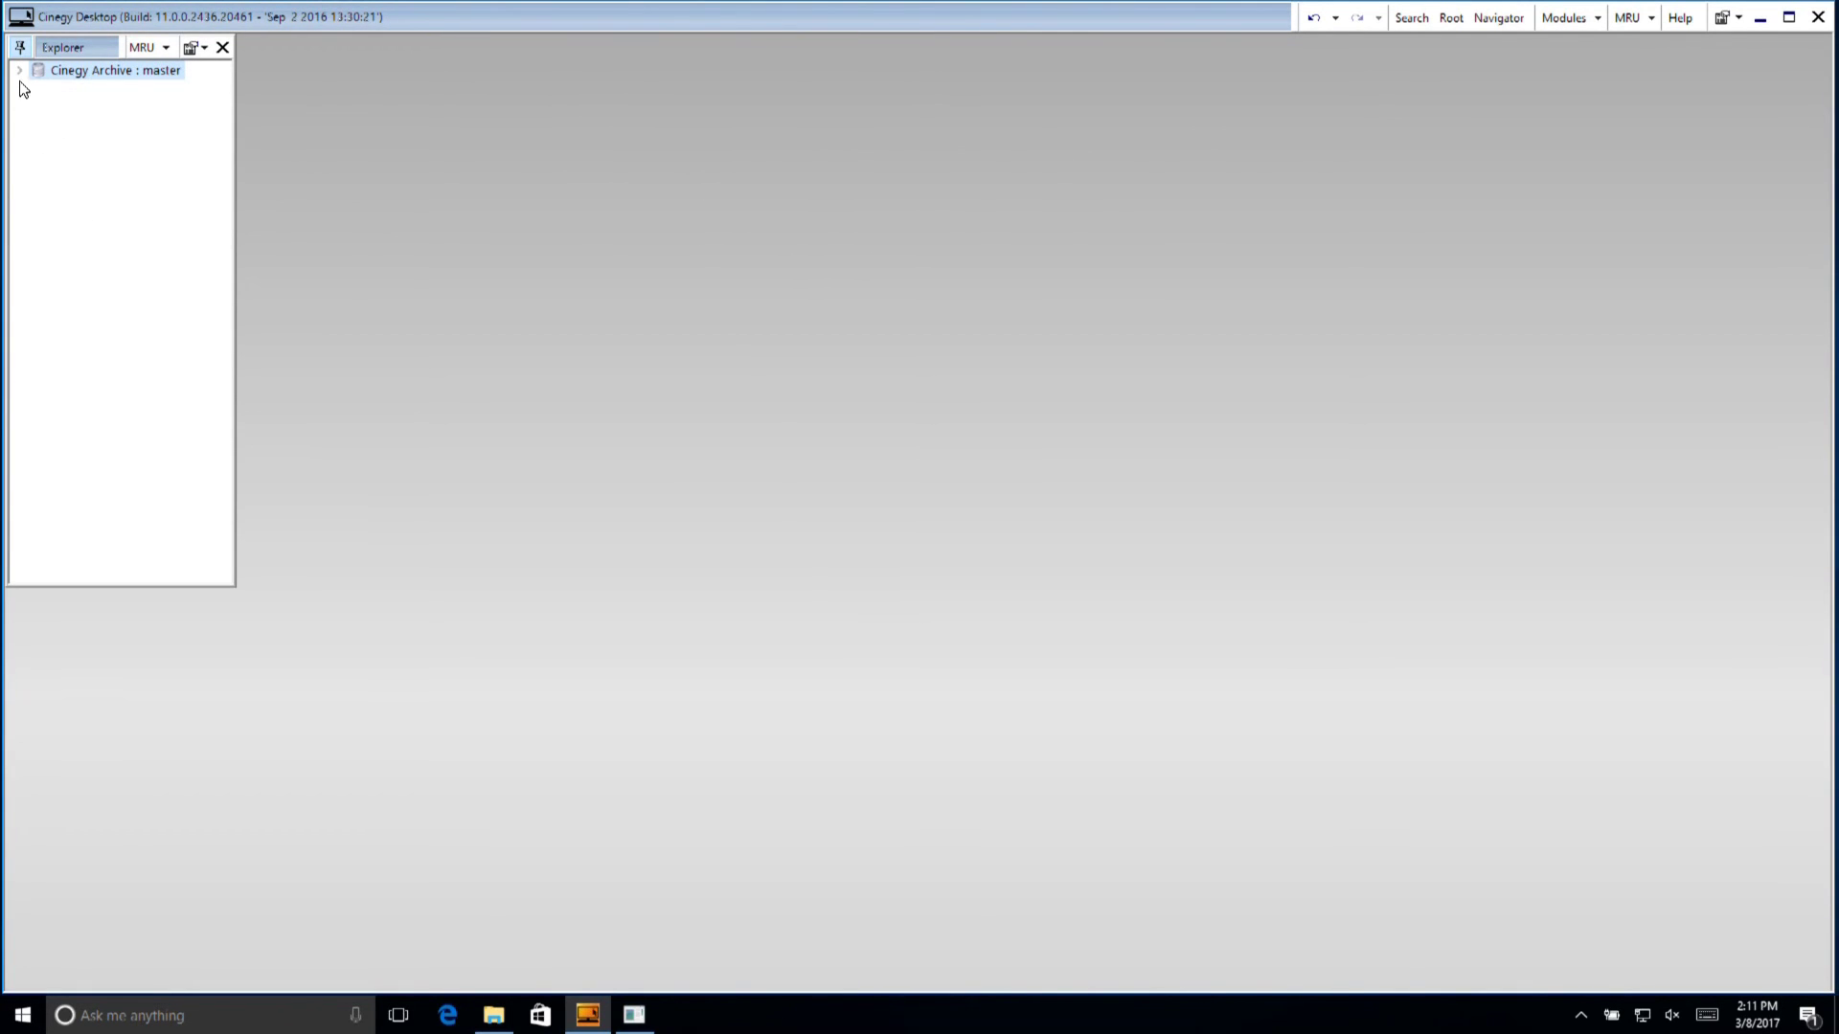
- Expand simon's desktop show and its Ingest folder to list the DPP FOOTAGE and SIMON GREEN SCREEN rolls
{"action": "mouse_move", "coordinate": [41, 80]}
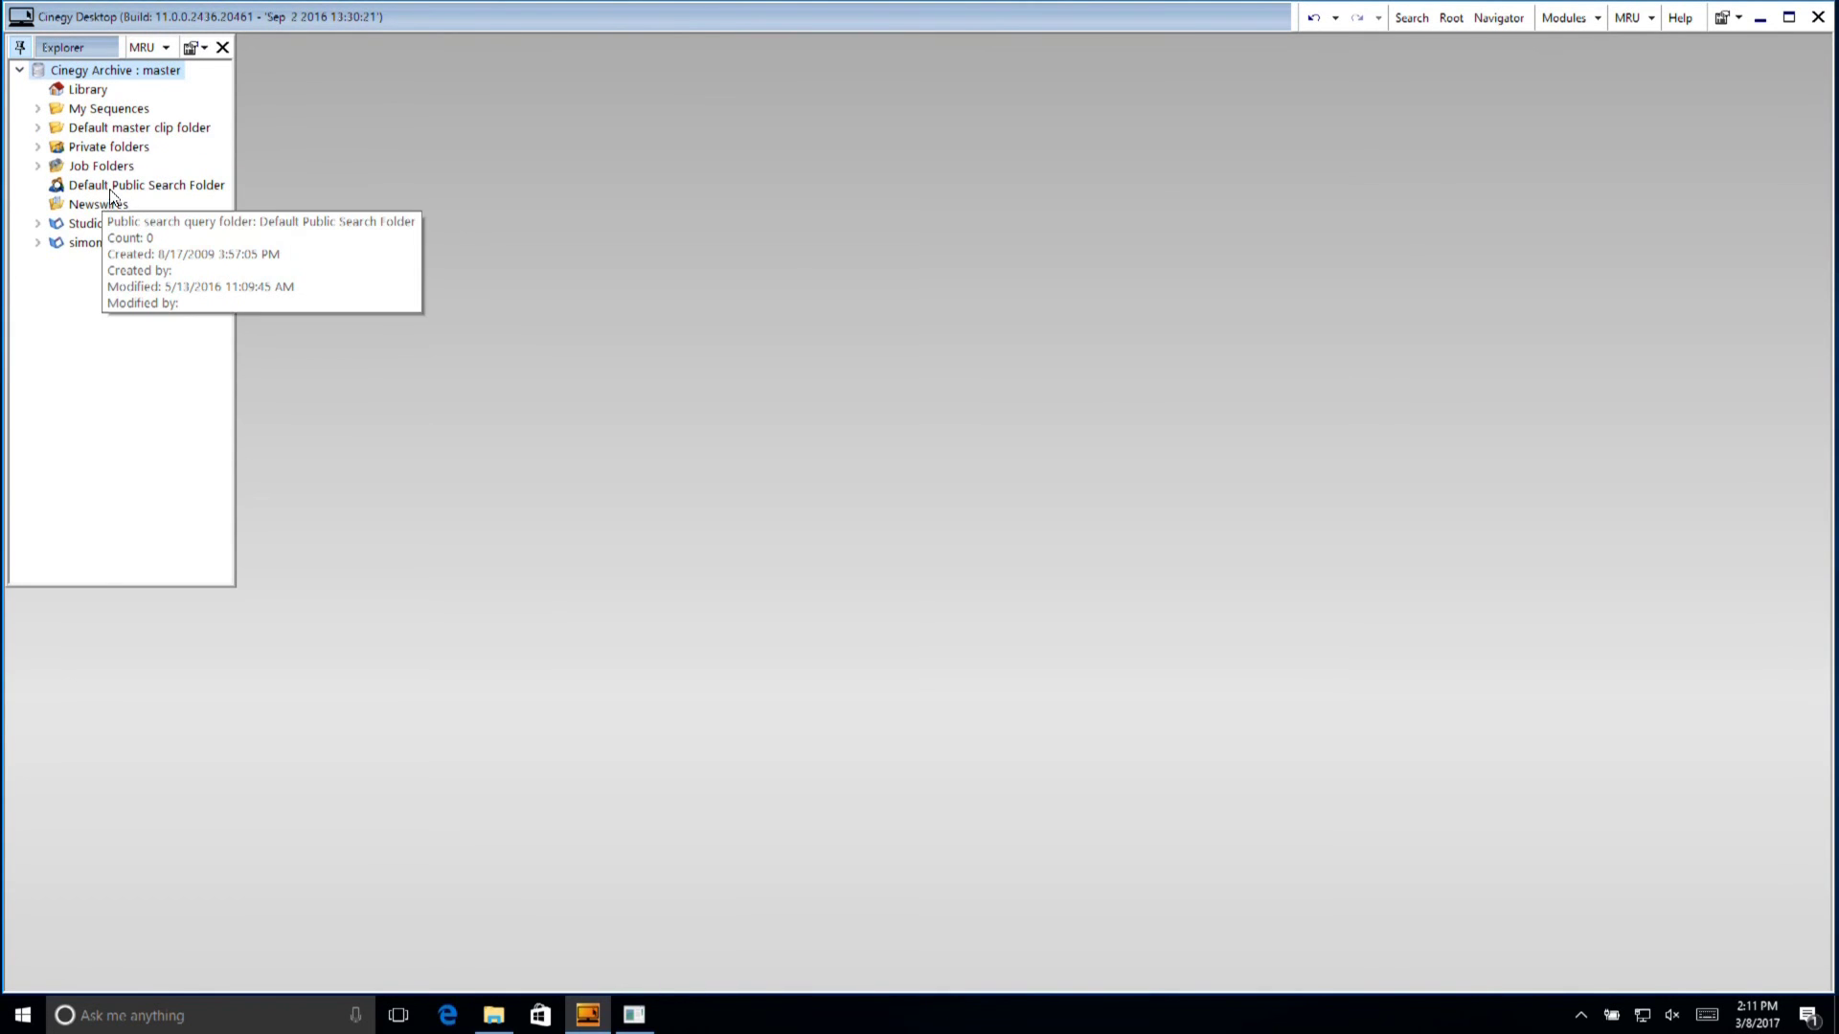
{"action": "left_click", "coordinate": [39, 244]}
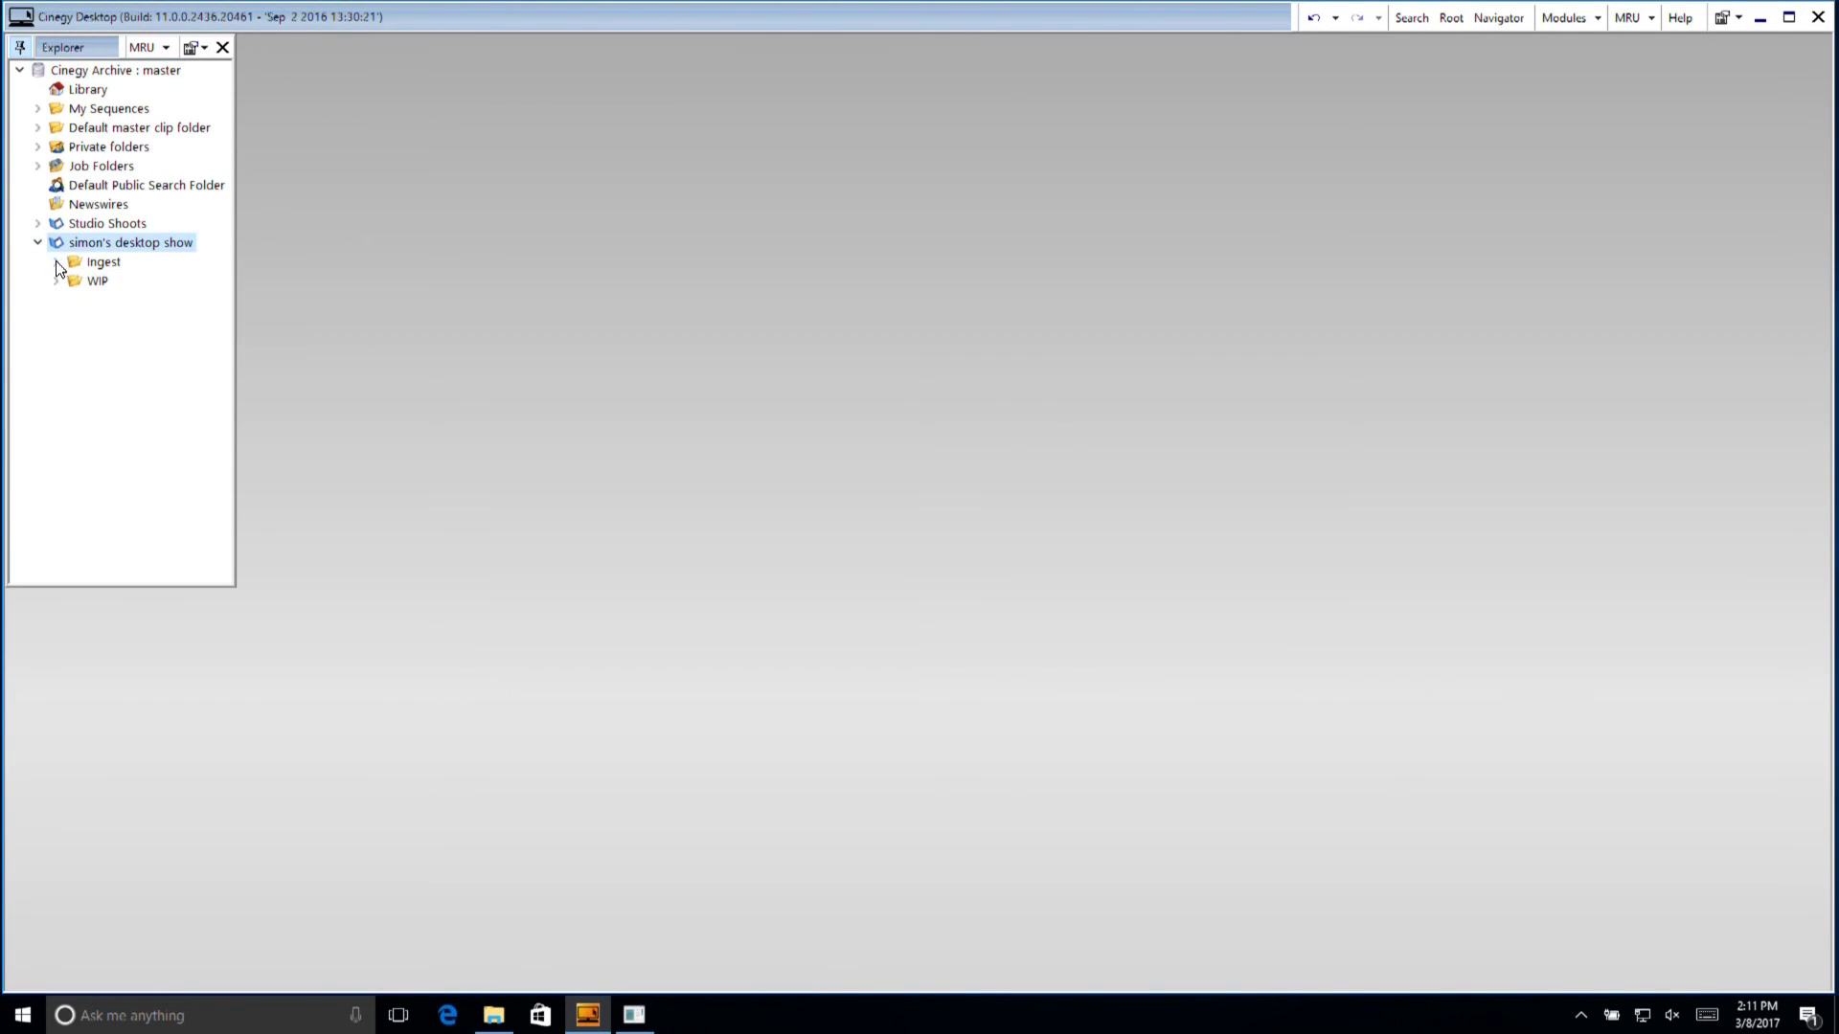
{"action": "left_click", "coordinate": [55, 261]}
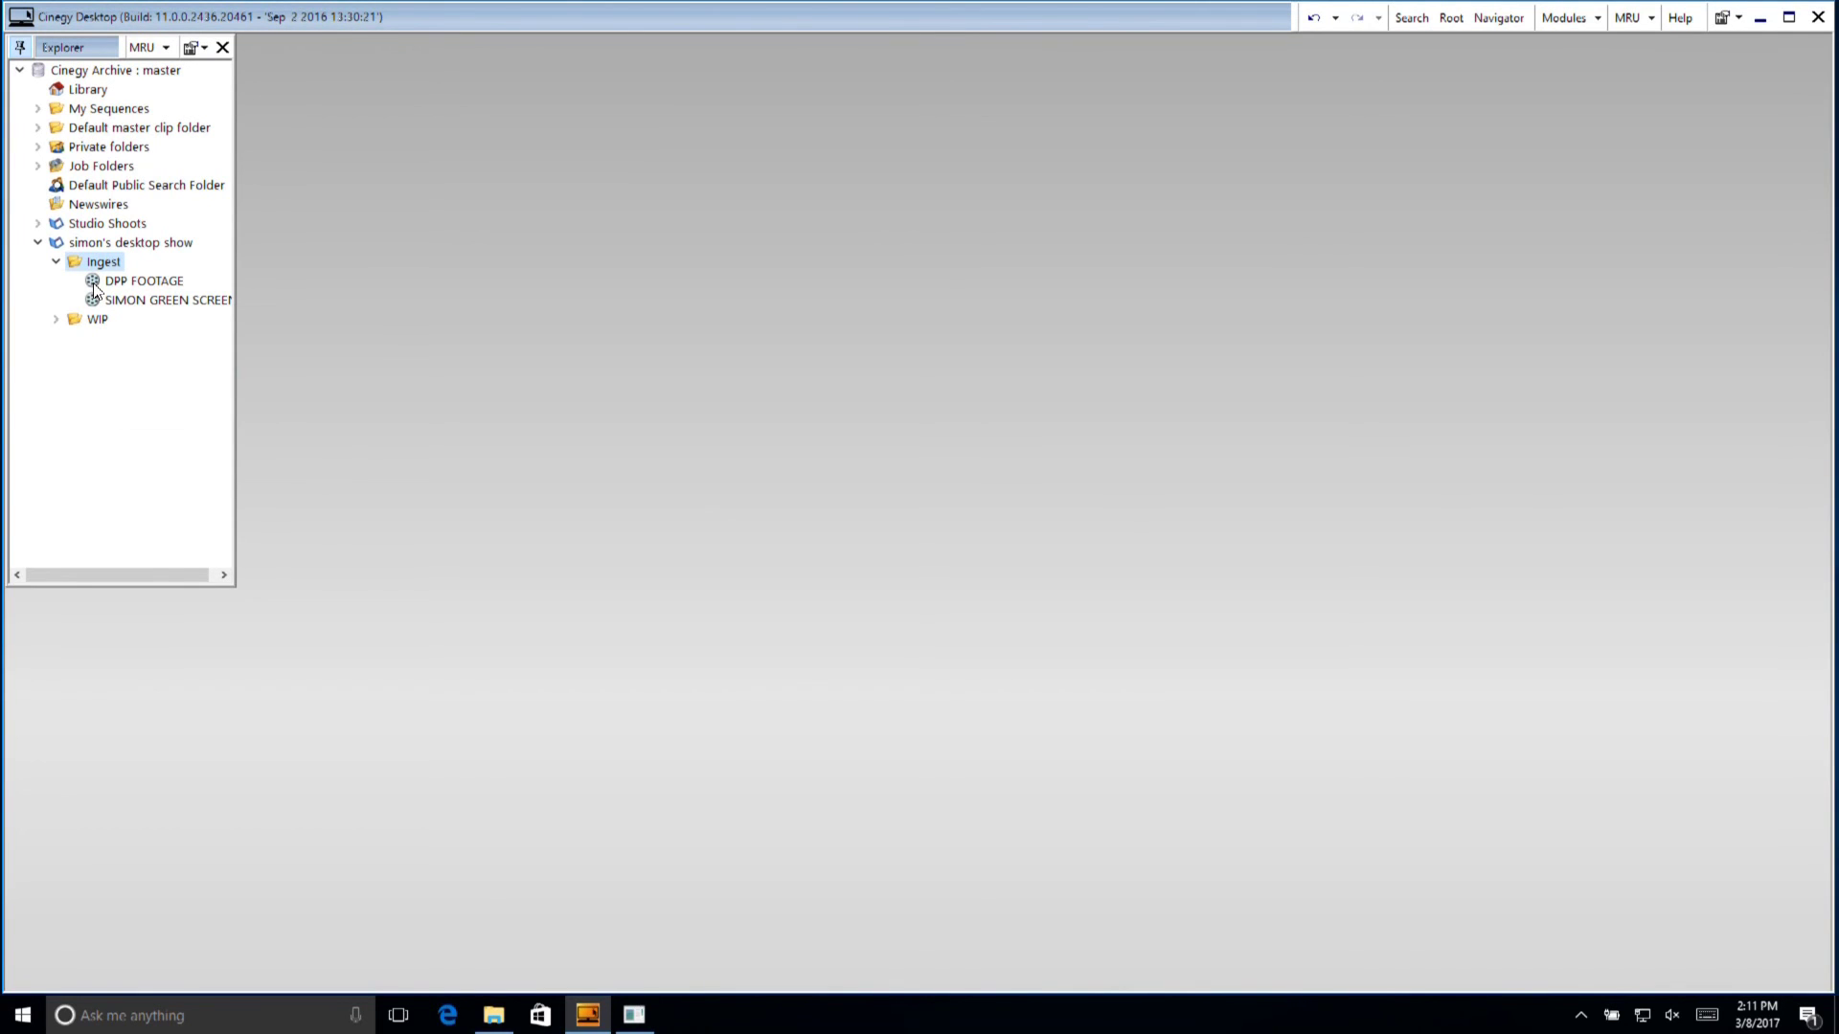
- Open the SIMON GREEN SCREEN roll and widen its window to reveal the Comments column
{"action": "double_click", "coordinate": [97, 298]}
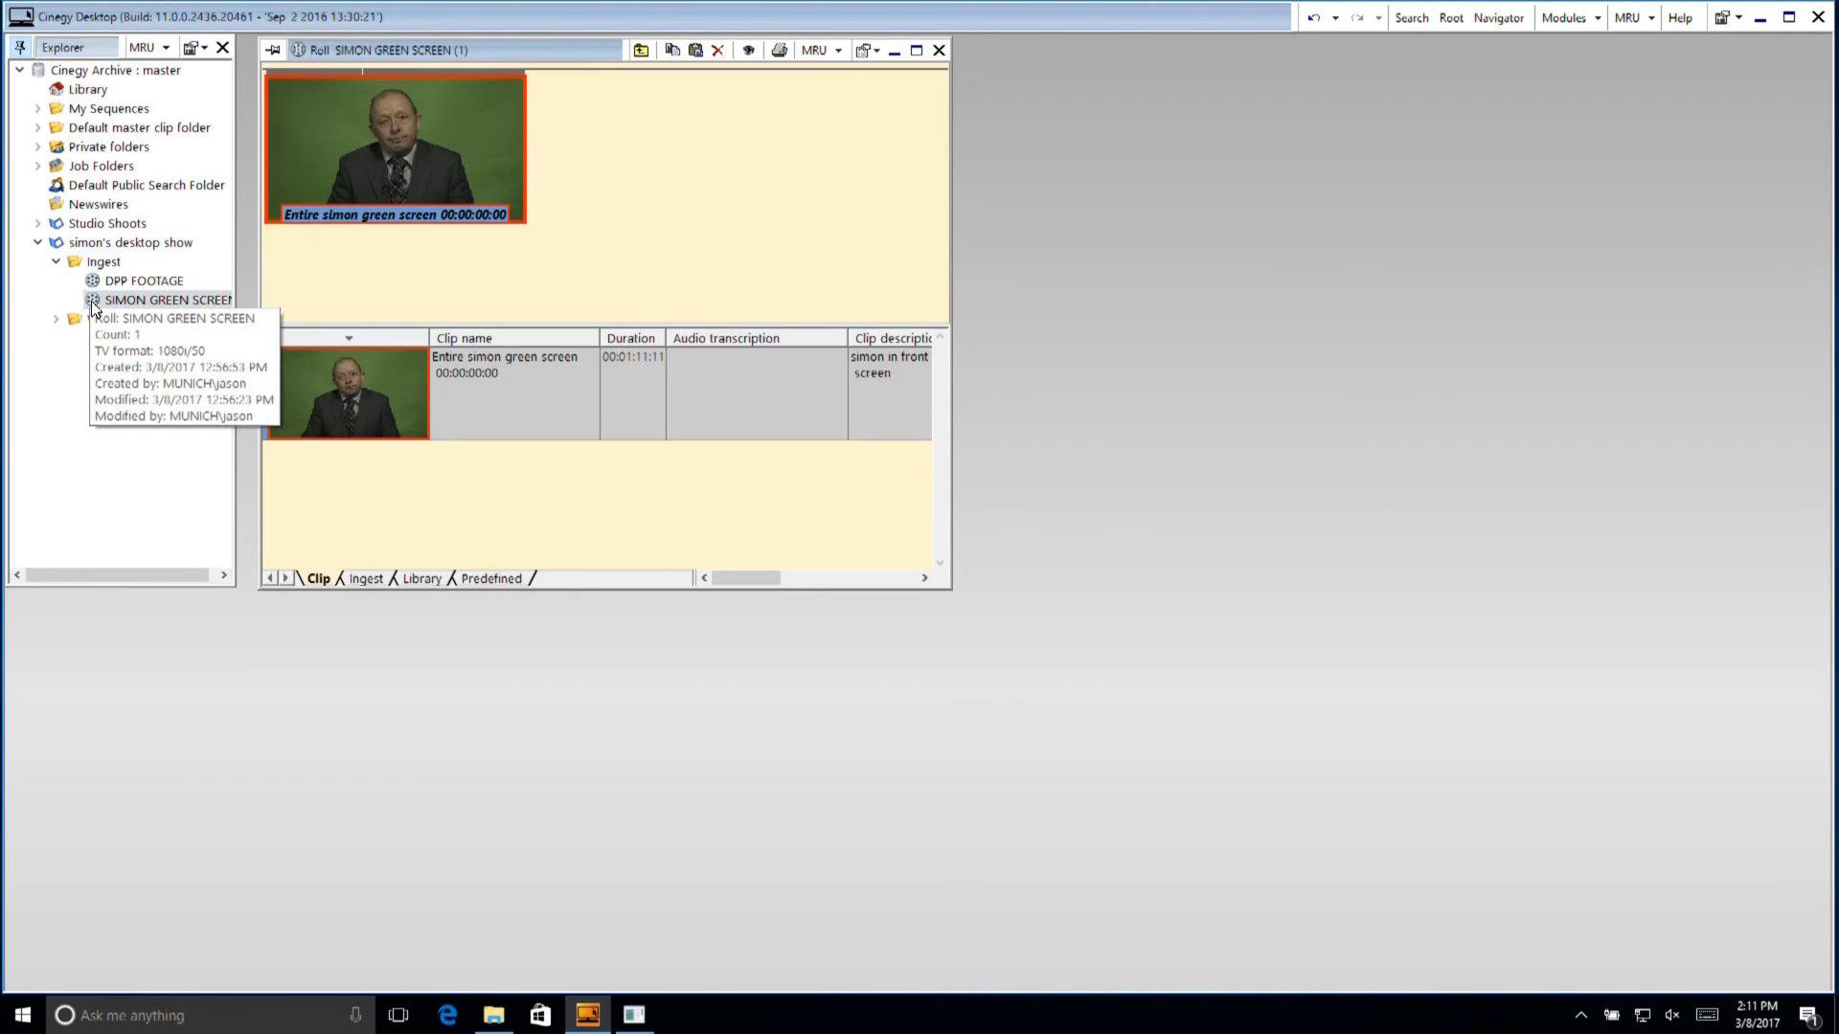
{"action": "mouse_move", "coordinate": [336, 131]}
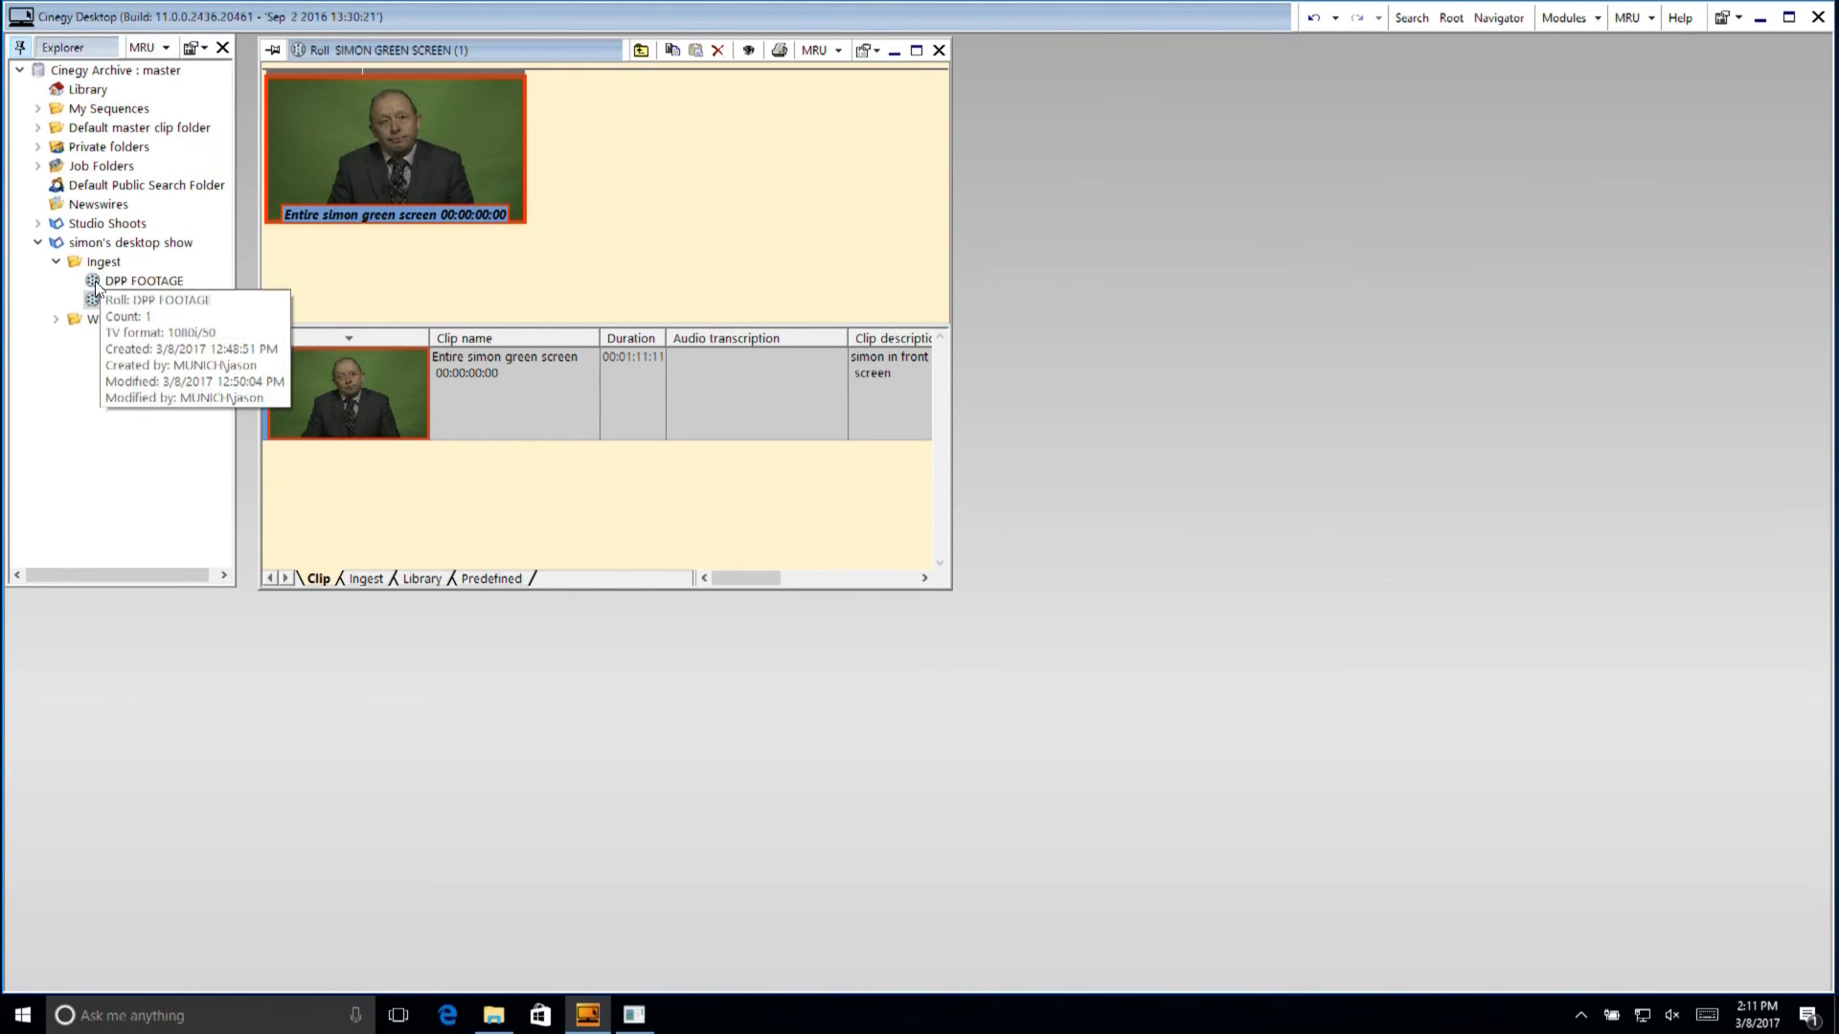
{"action": "mouse_move", "coordinate": [69, 329]}
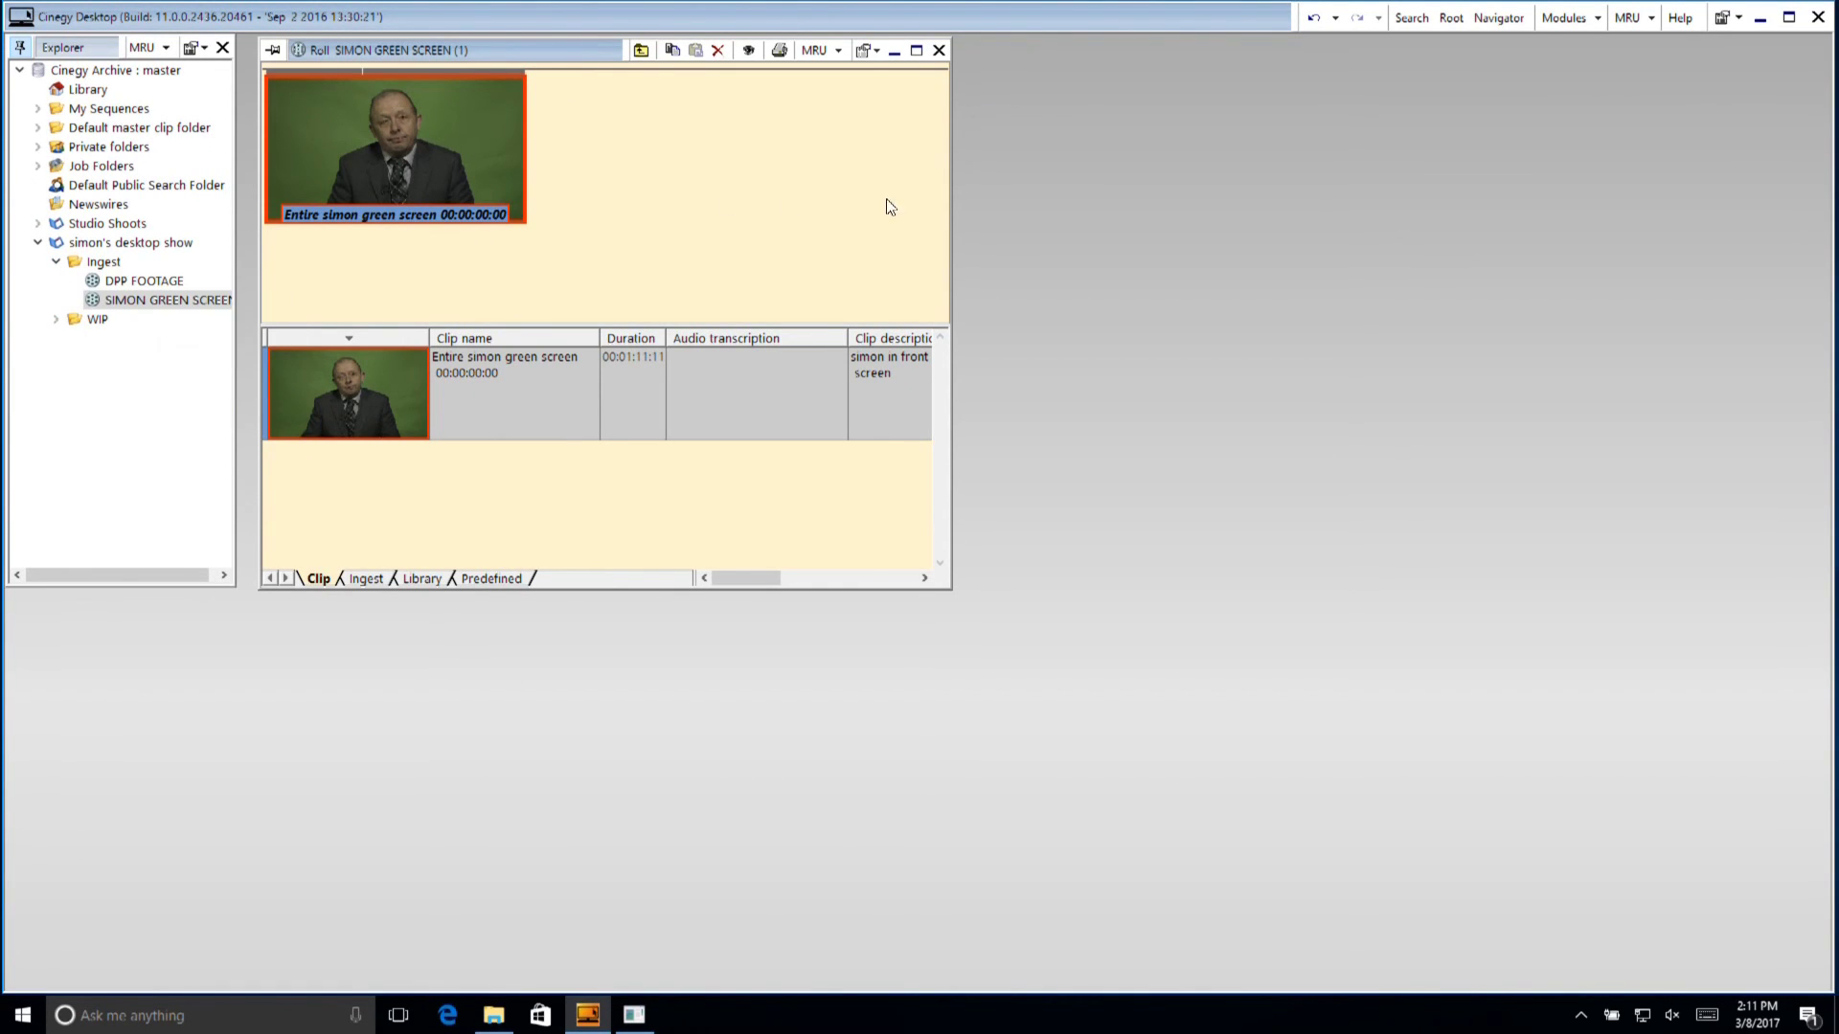
{"action": "left_click_drag", "start_coordinate": [946, 219], "coordinate": [1316, 228]}
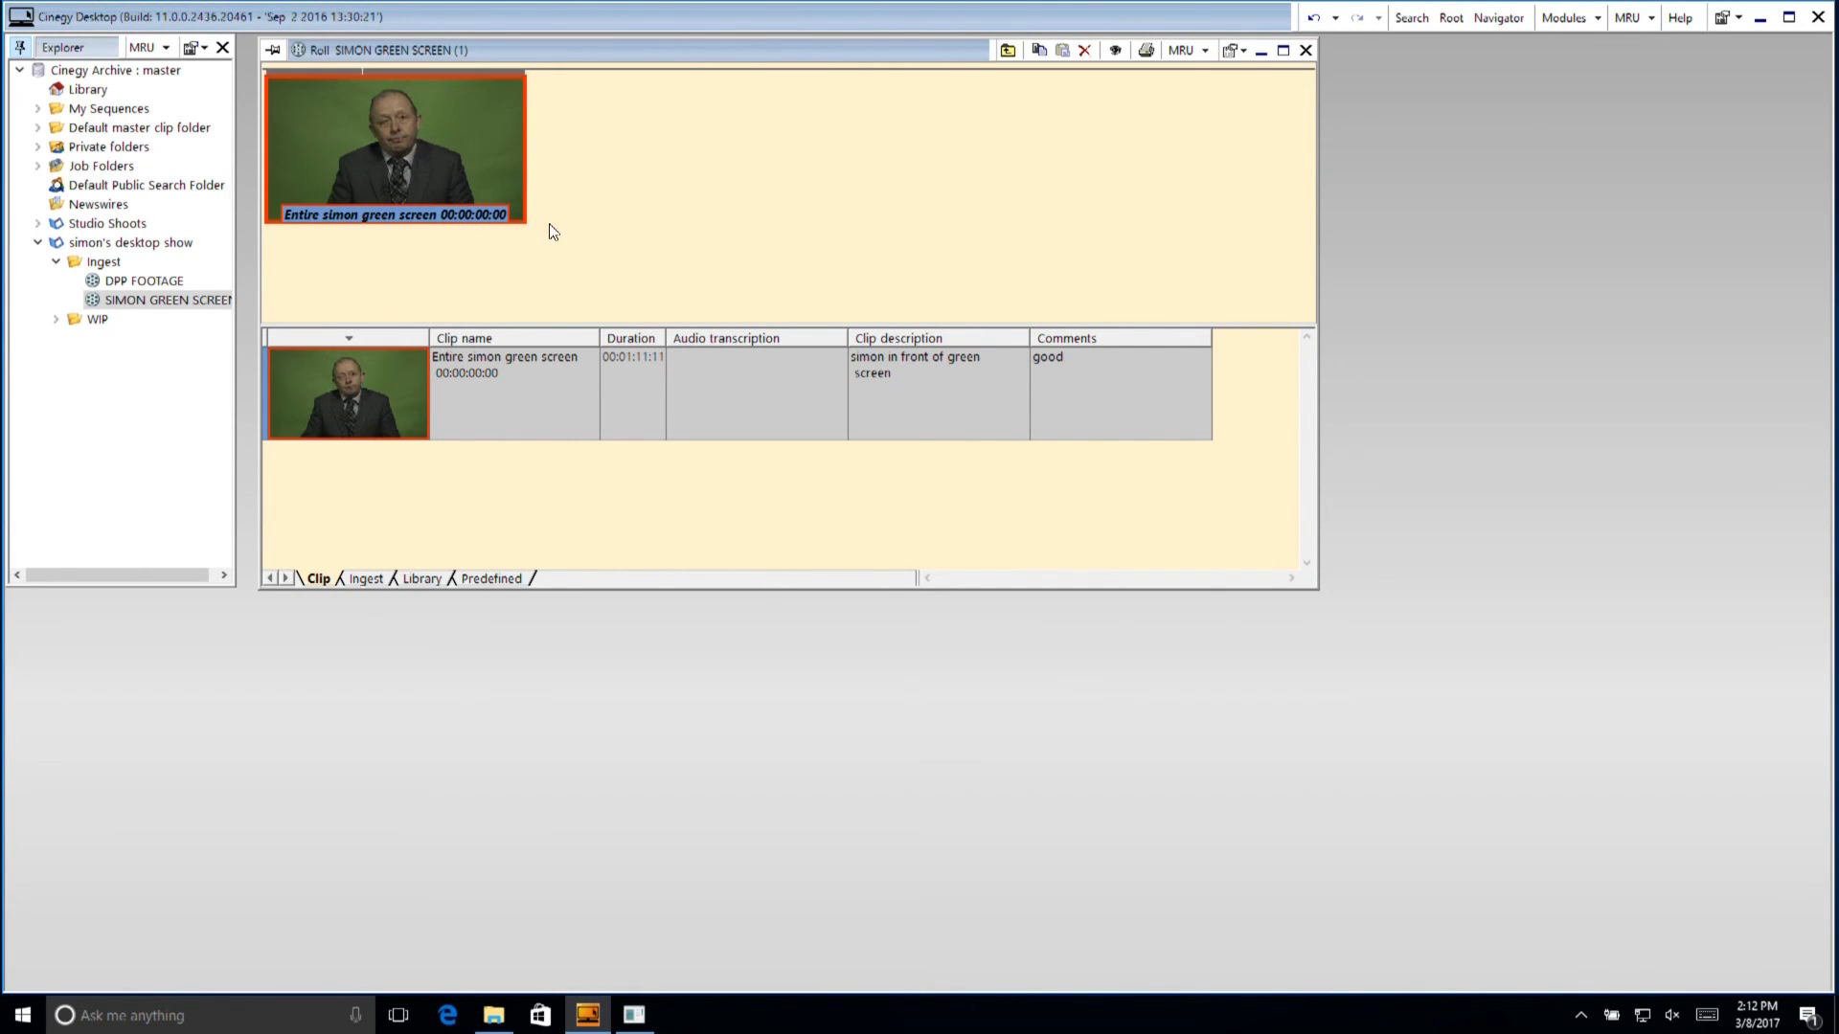
- Play the Entire simon green screen clip preview and select its row for metadata editing
{"action": "key", "text": "space"}
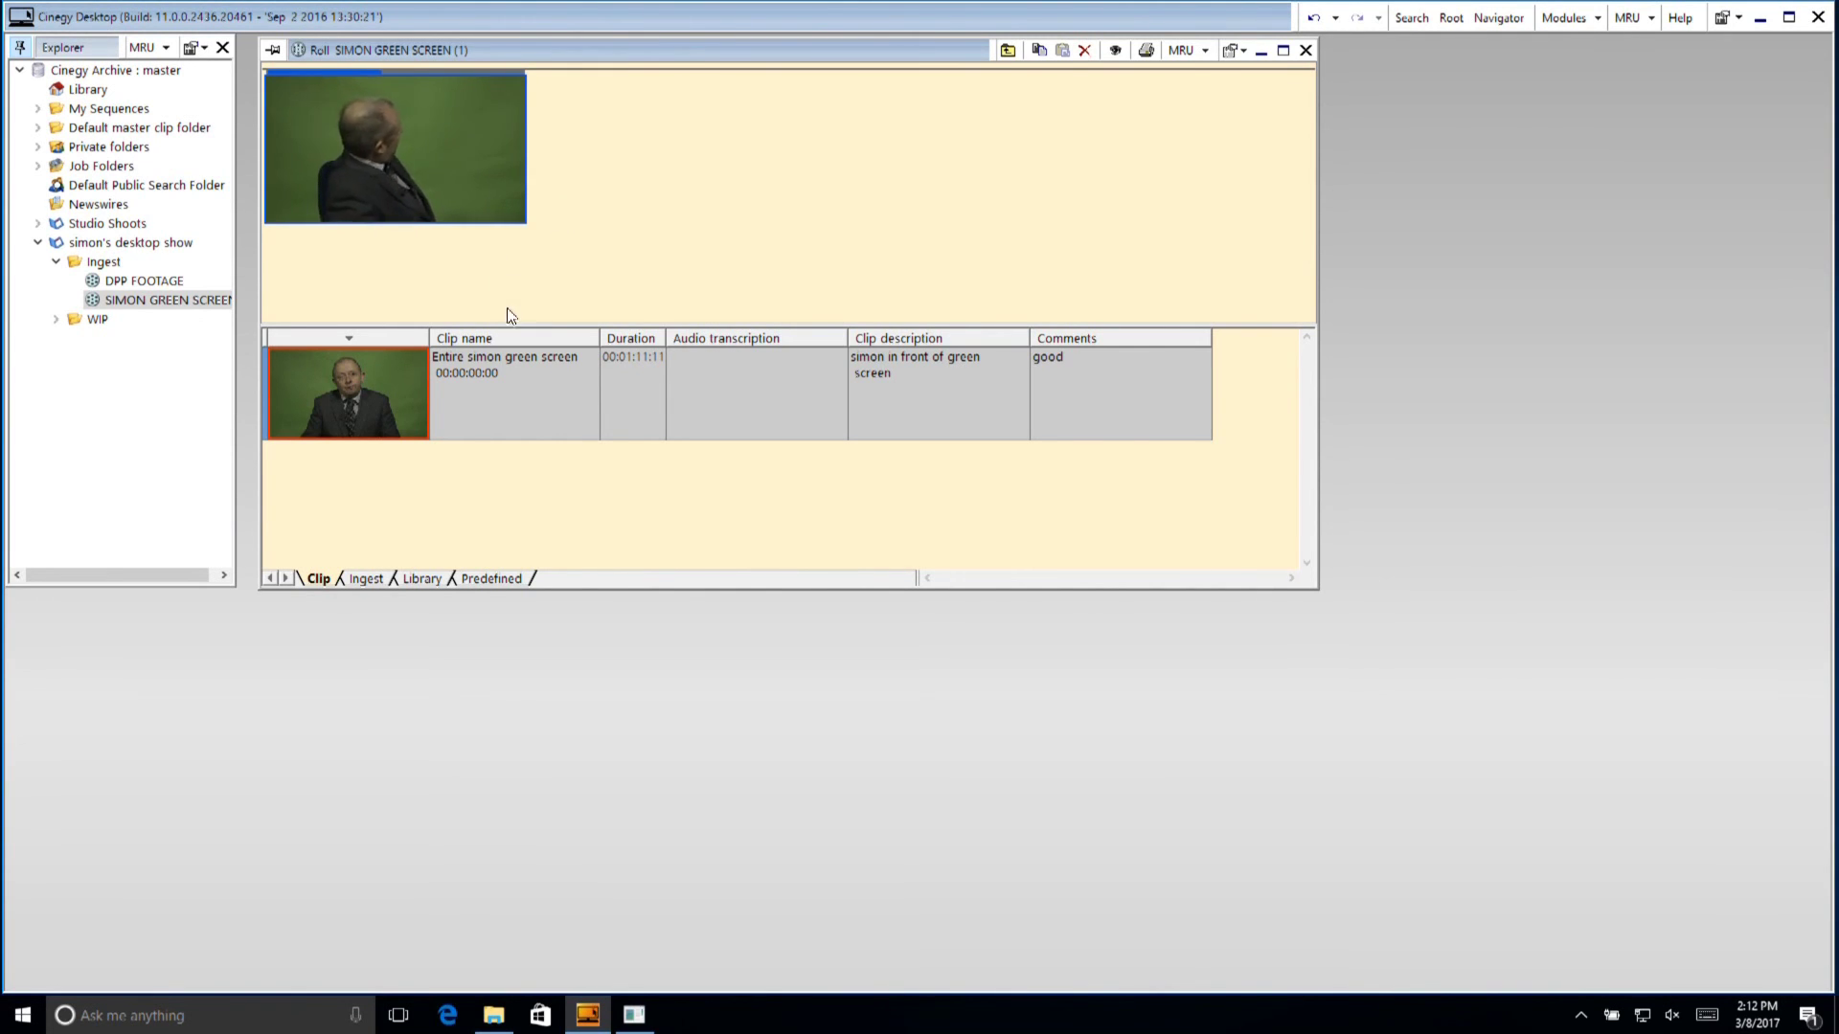
{"action": "mouse_move", "coordinate": [460, 377]}
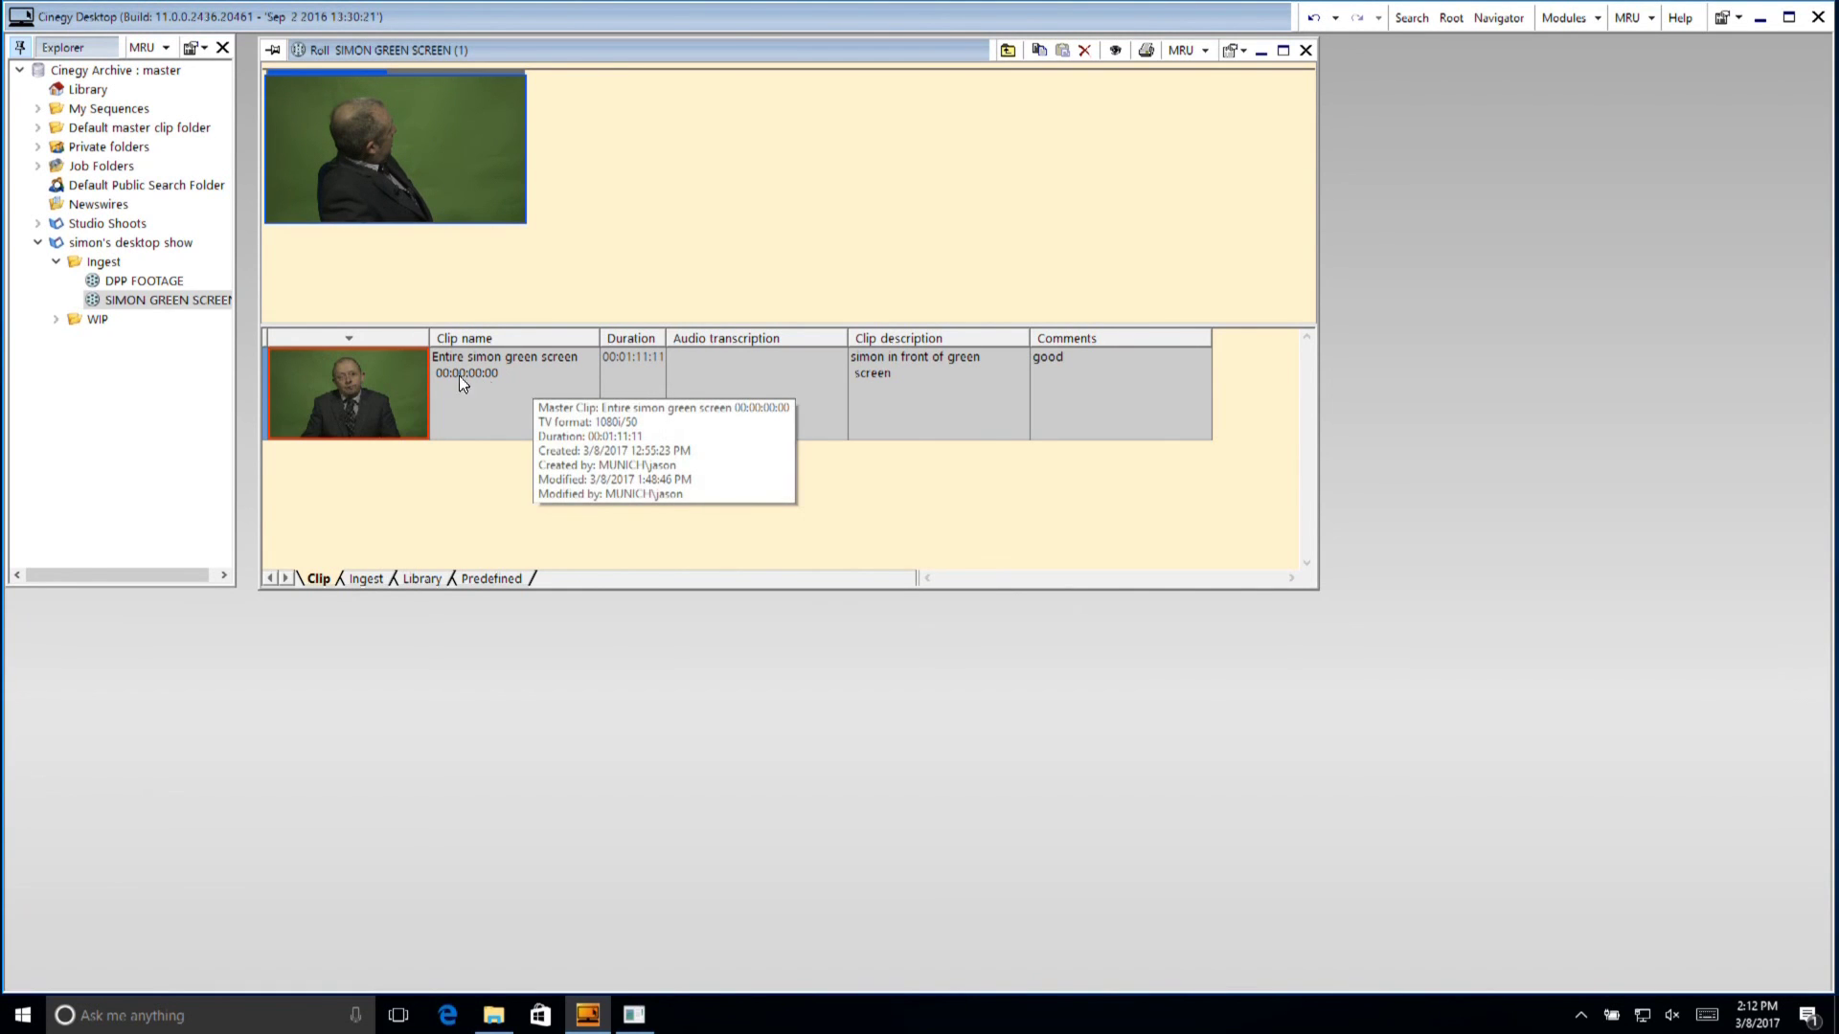
{"action": "left_click", "coordinate": [771, 383]}
- Extend the clip description to read 'simon in front of green screen does this right now'
{"action": "left_click", "coordinate": [956, 394]}
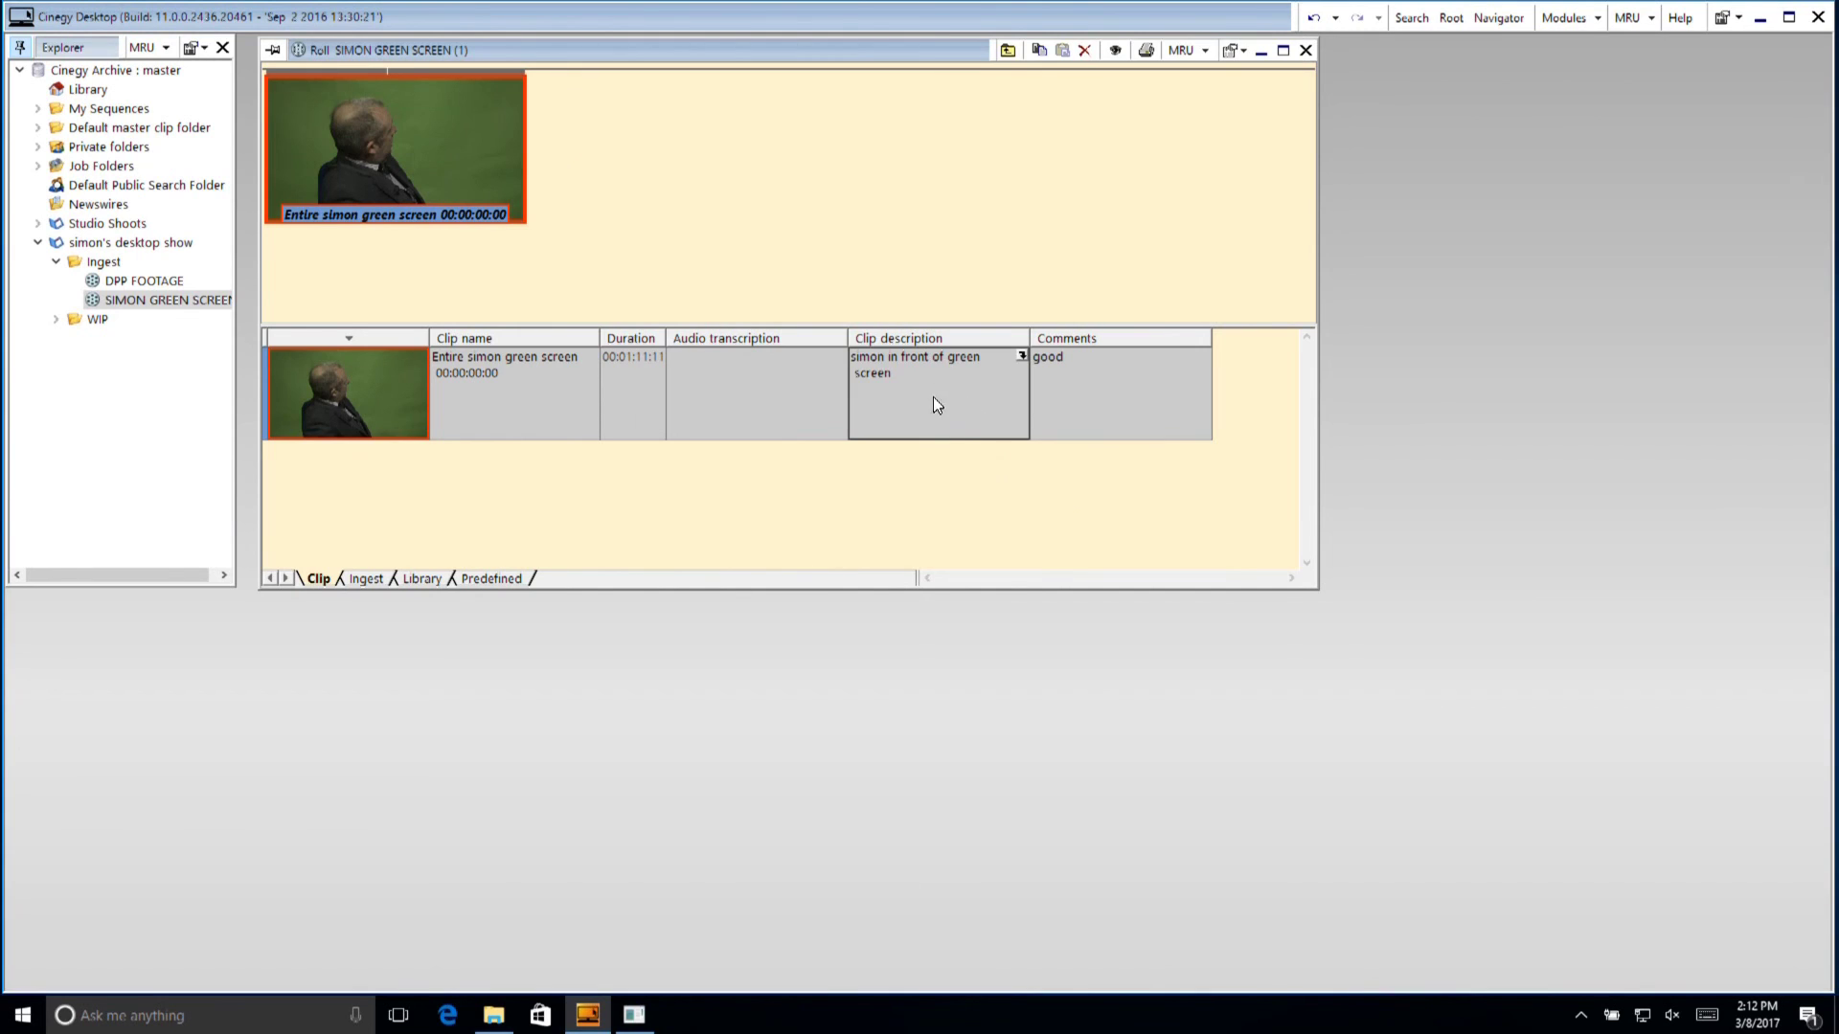
{"action": "left_click", "coordinate": [933, 396]}
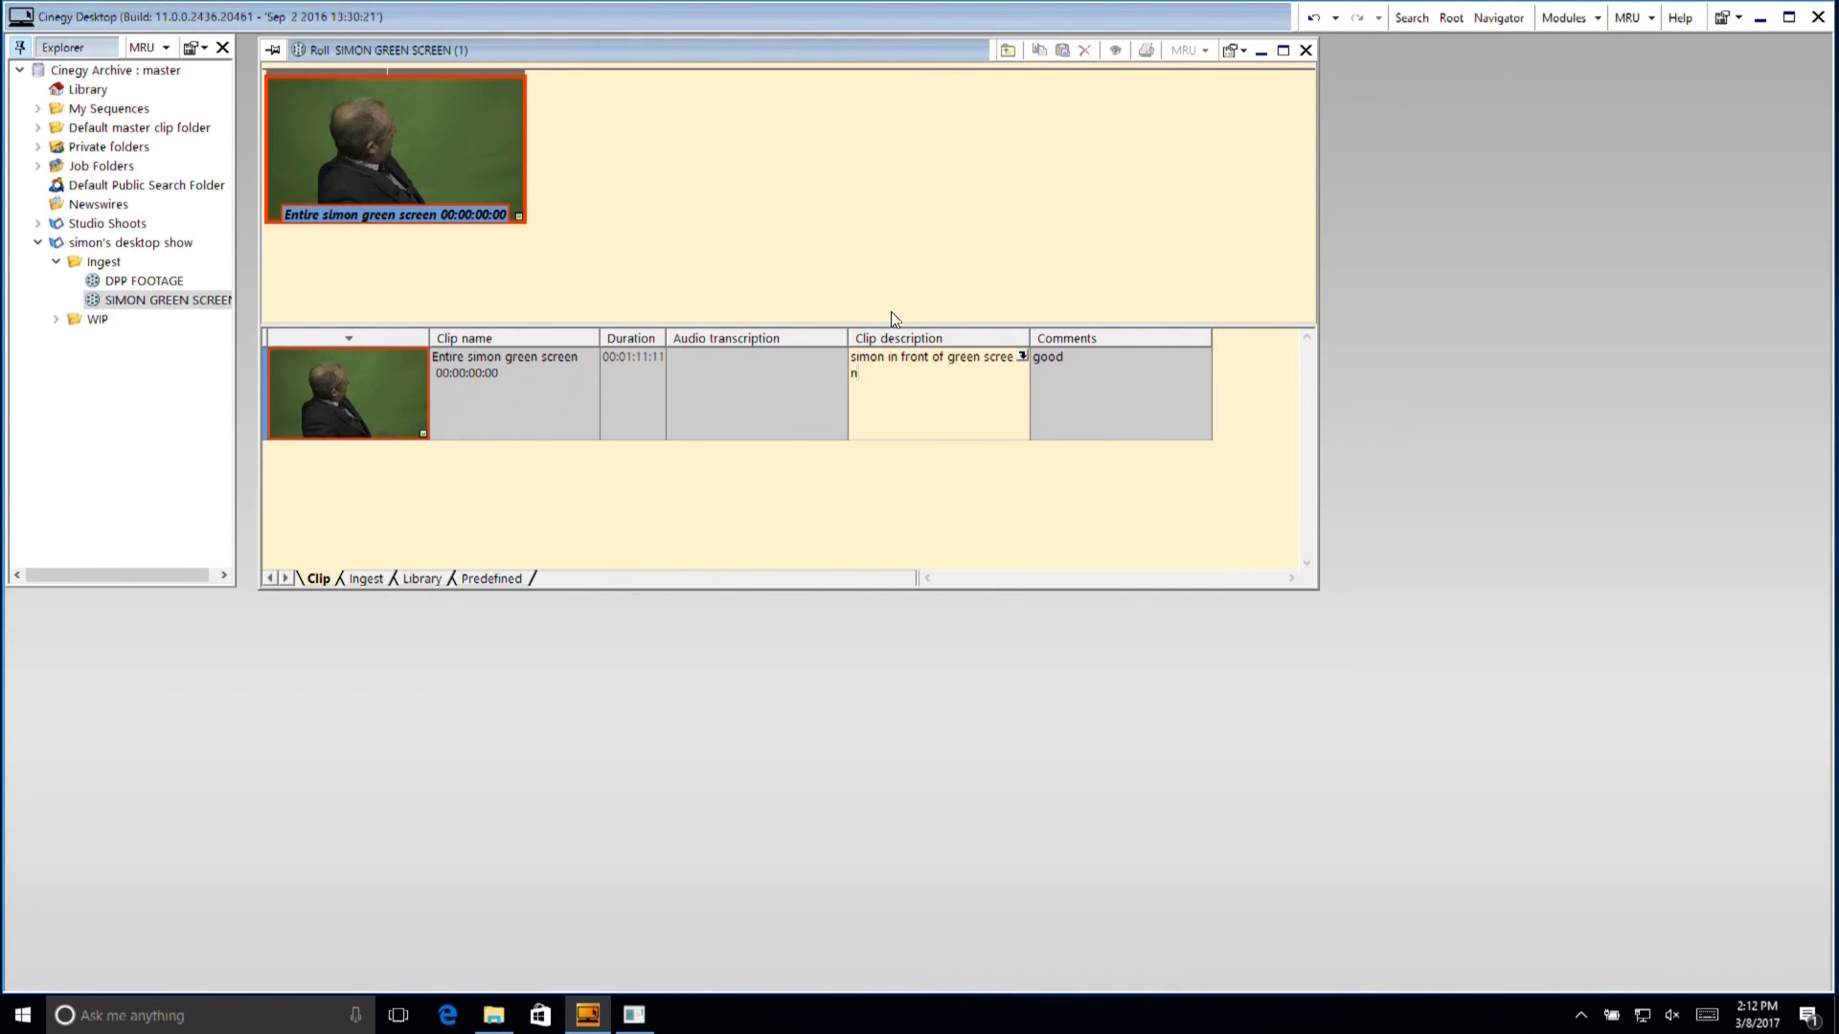
{"action": "type", "text": "does this right now"}
{"action": "left_click", "coordinate": [721, 302]}
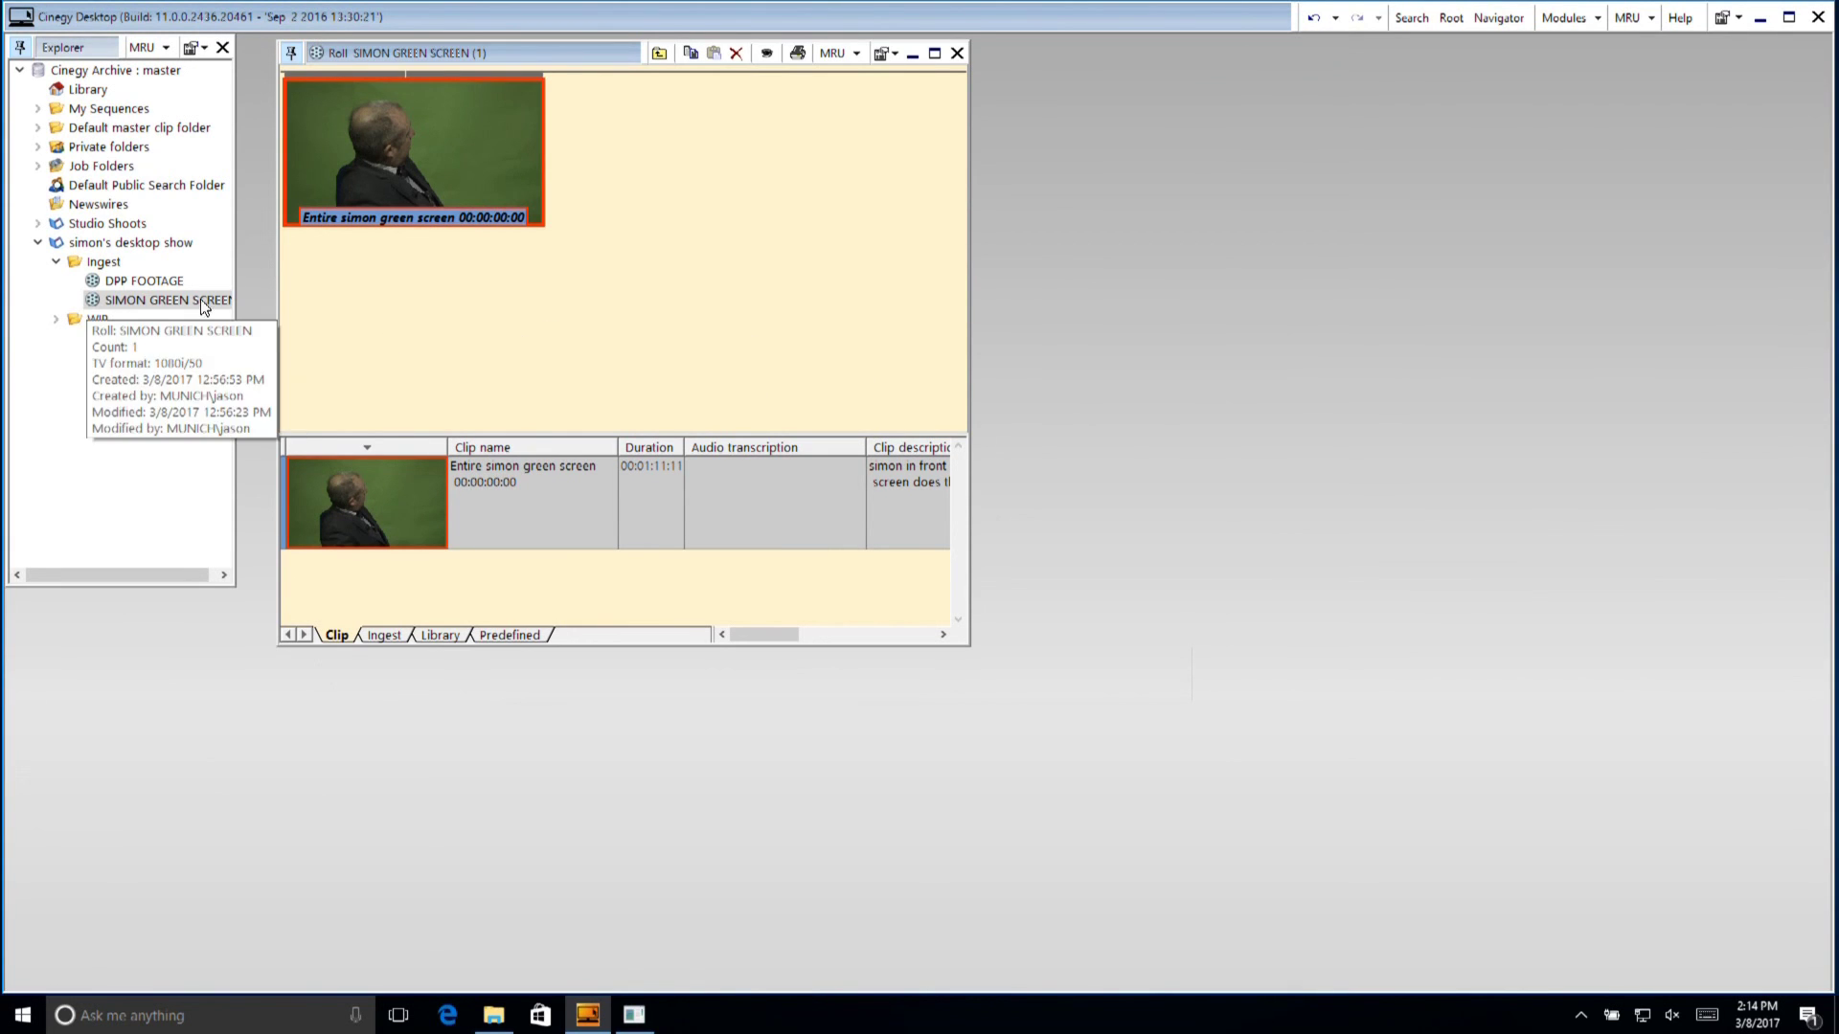
{"action": "left_click", "coordinate": [56, 322]}
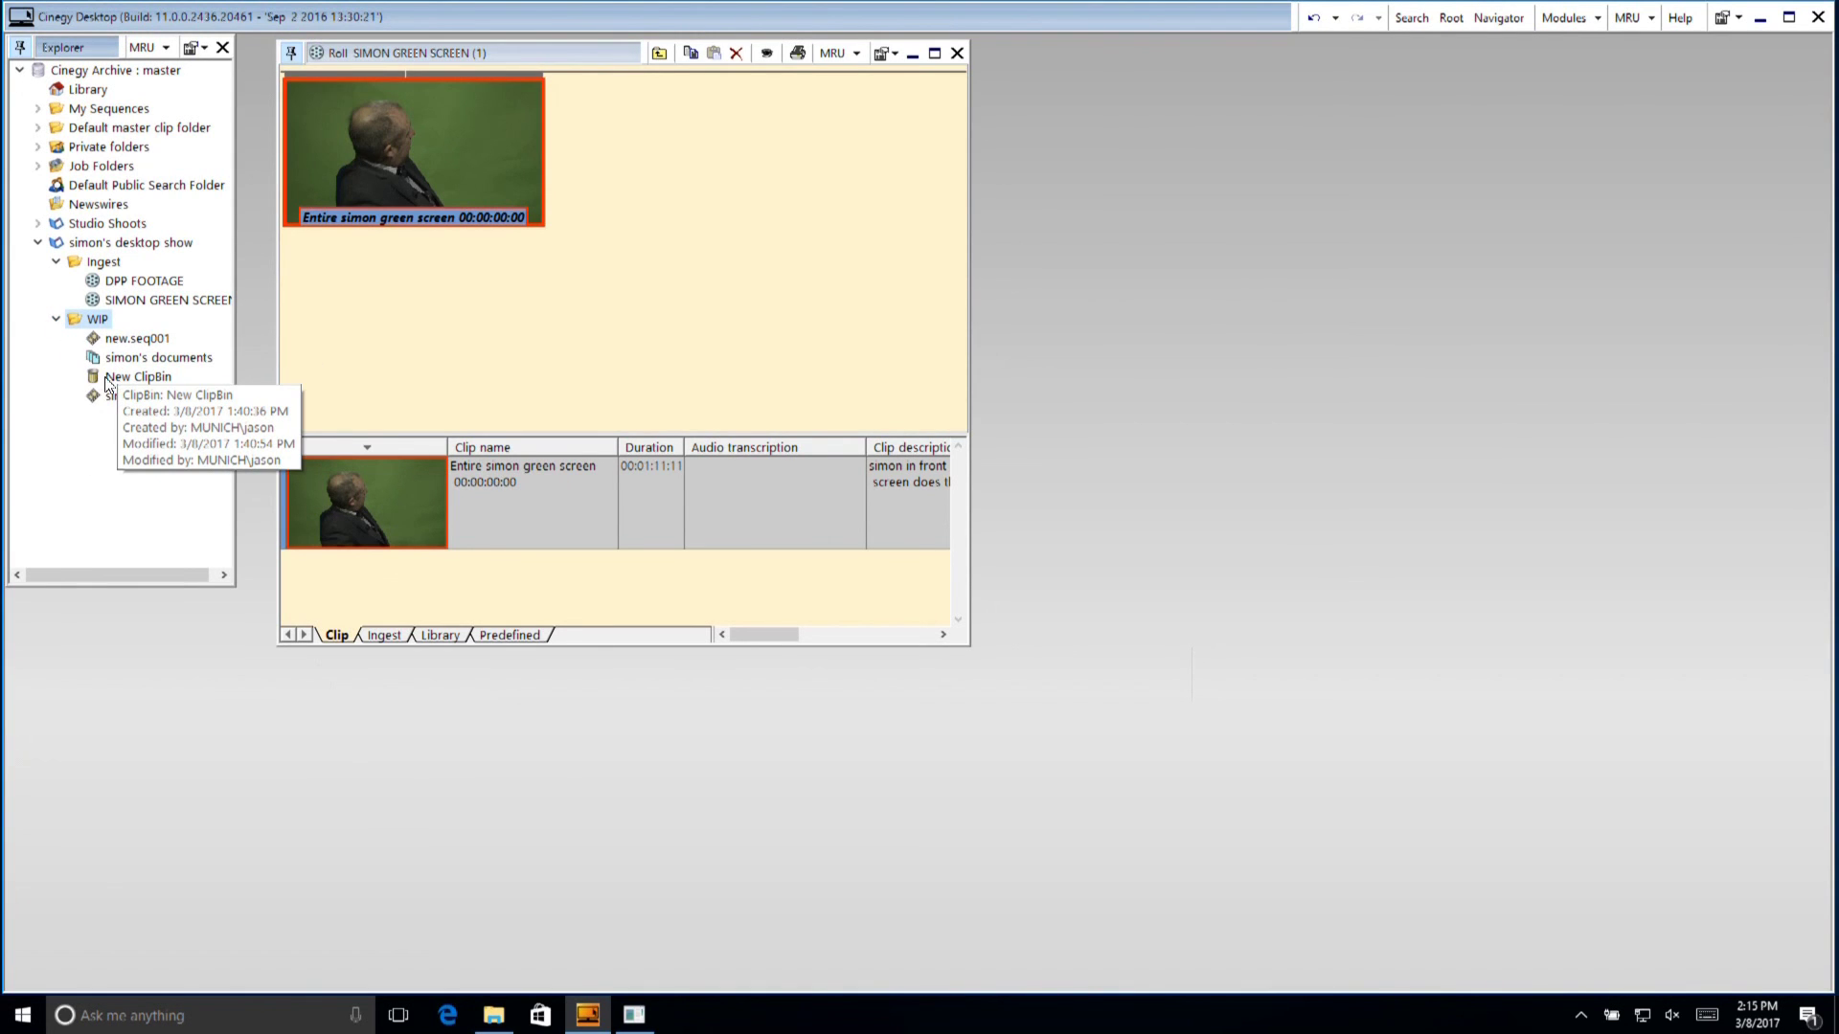
- Open New ClipBin from WIP and add the green-screen roll clip to it
{"action": "double_click", "coordinate": [106, 377]}
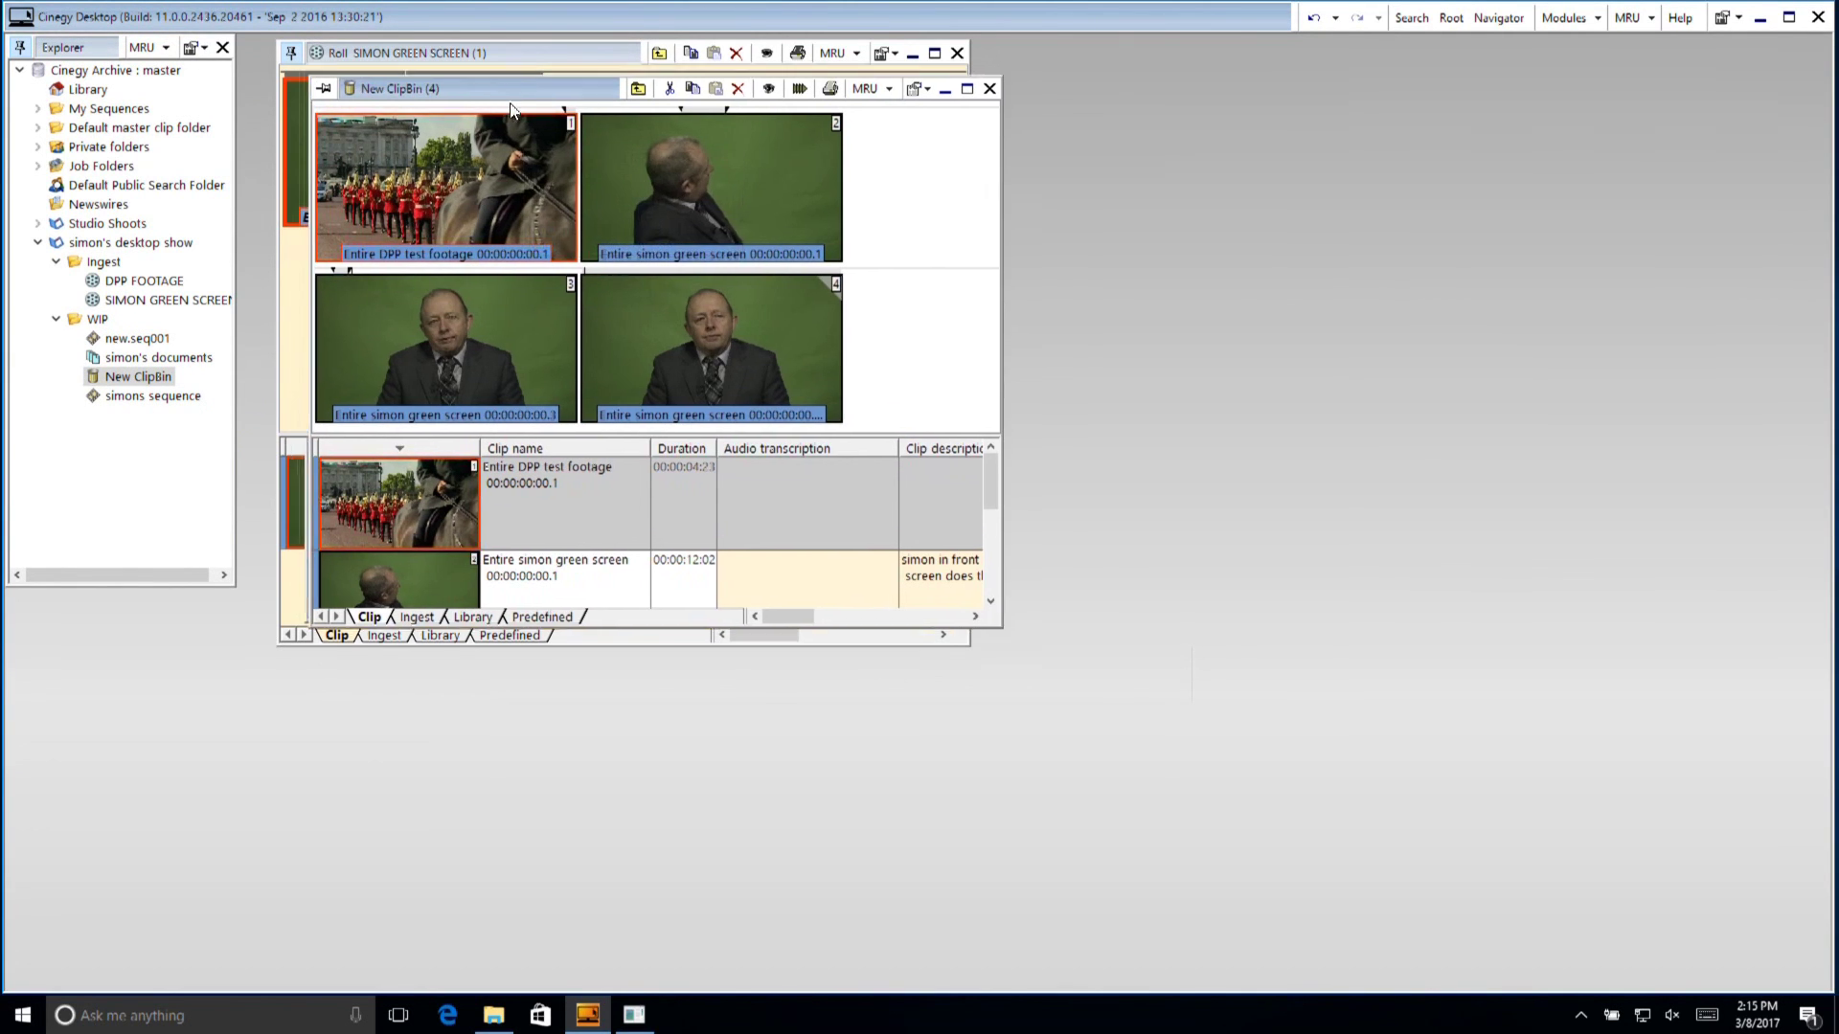
{"action": "left_click_drag", "start_coordinate": [496, 92], "coordinate": [802, 181]}
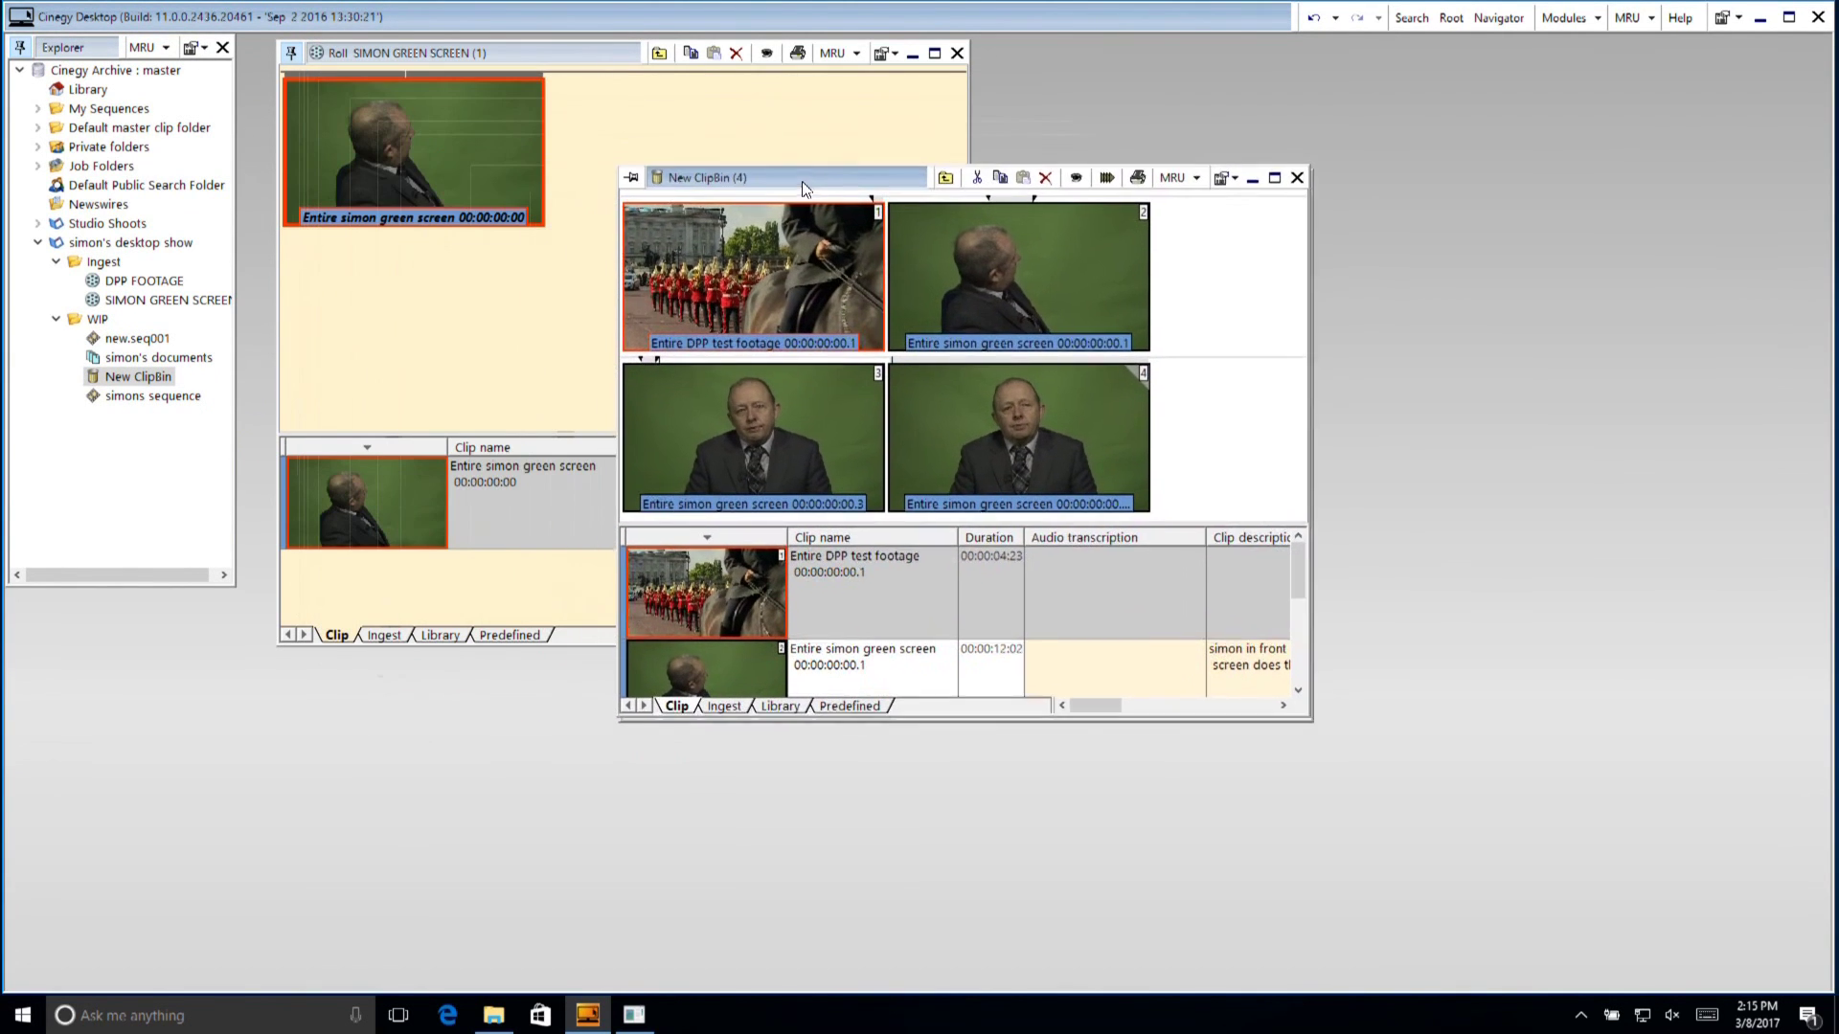
{"action": "left_click", "coordinate": [388, 158]}
{"action": "left_click_drag", "start_coordinate": [1225, 443], "coordinate": [1225, 443]}
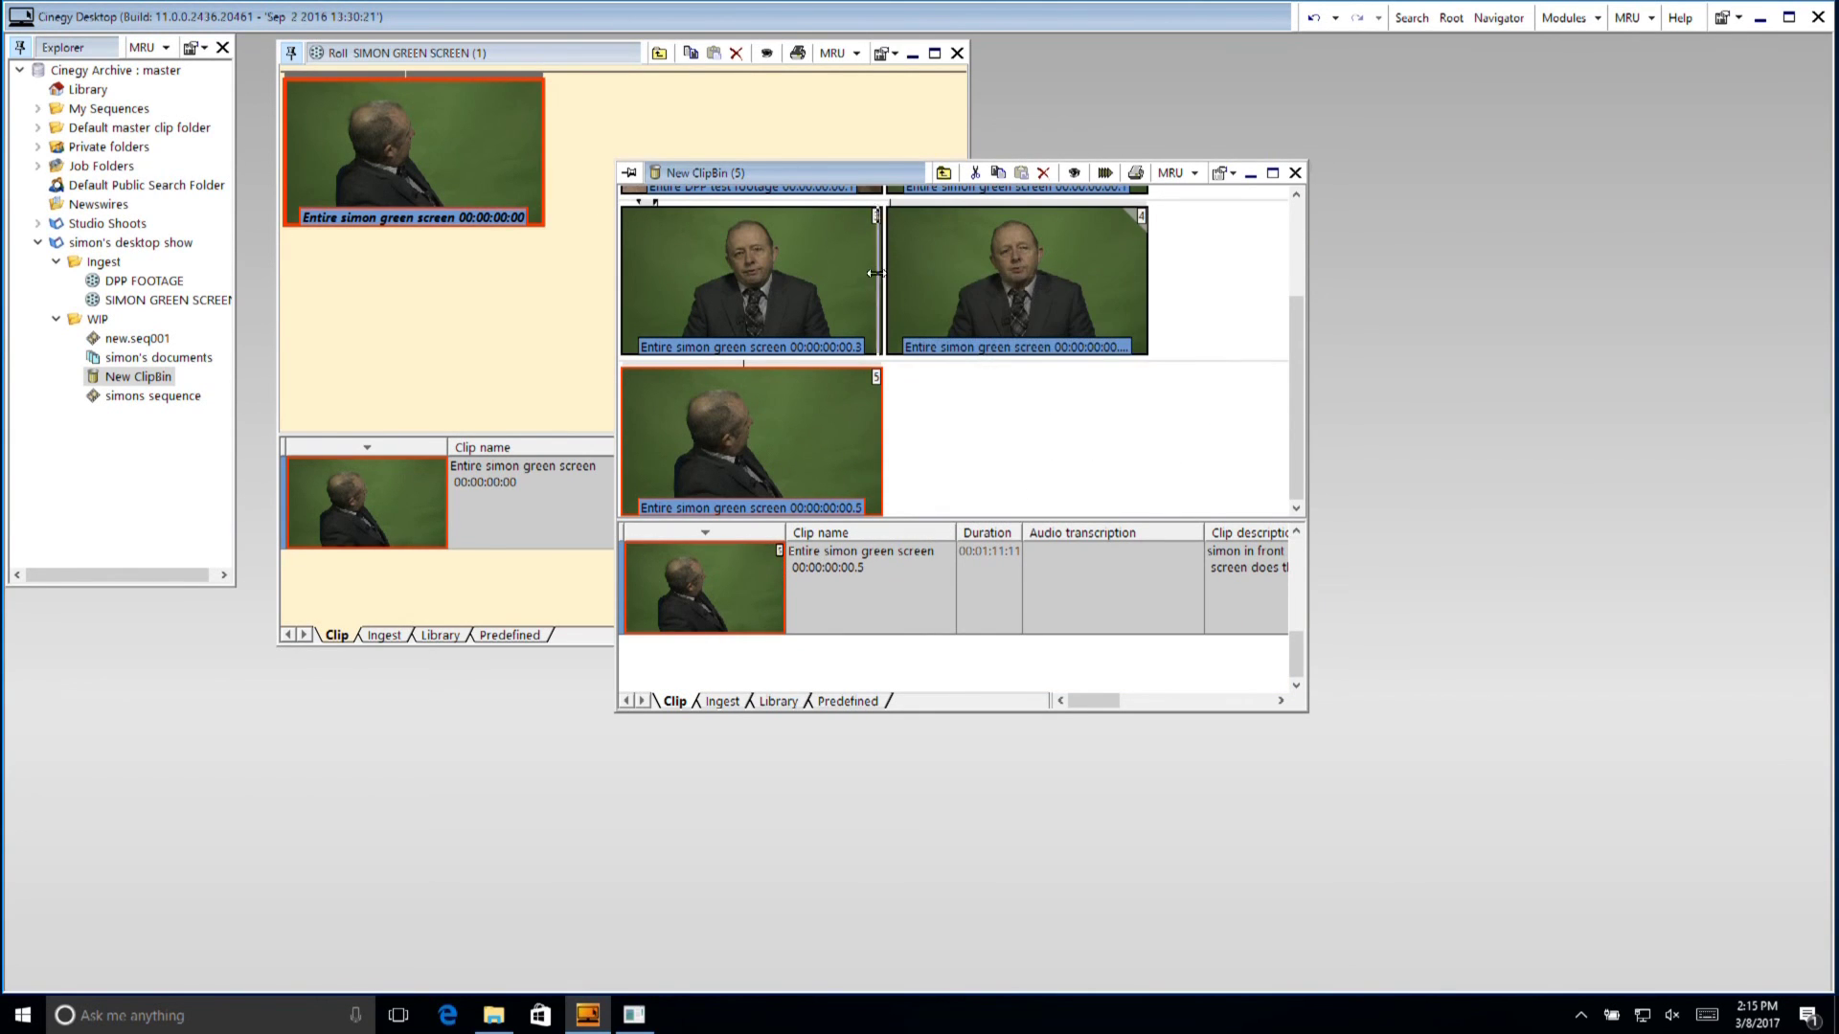
- Shrink the bin thumbnails and open the fifth clip, Entire simon green screen, in a viewer
{"action": "scroll", "coordinate": [862, 379], "scroll_direction": "down", "scroll_amount": 1}
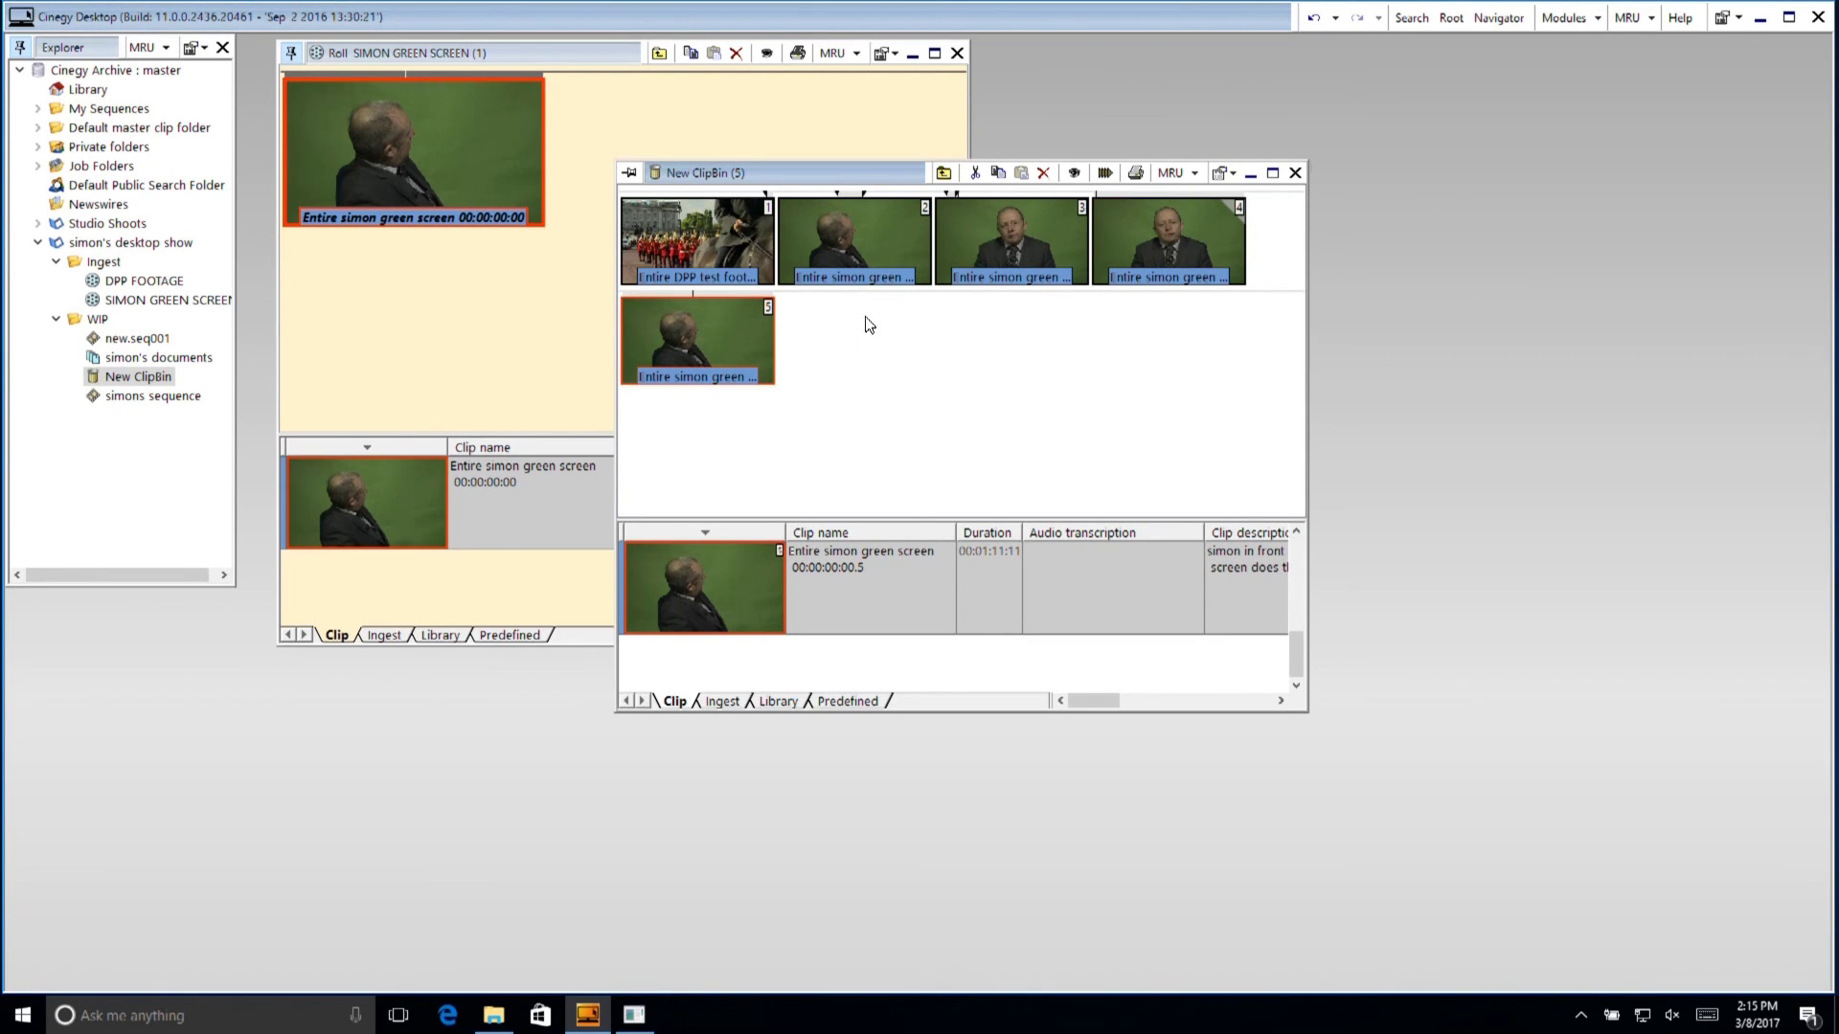
{"action": "mouse_move", "coordinate": [809, 278]}
{"action": "mouse_move", "coordinate": [862, 236]}
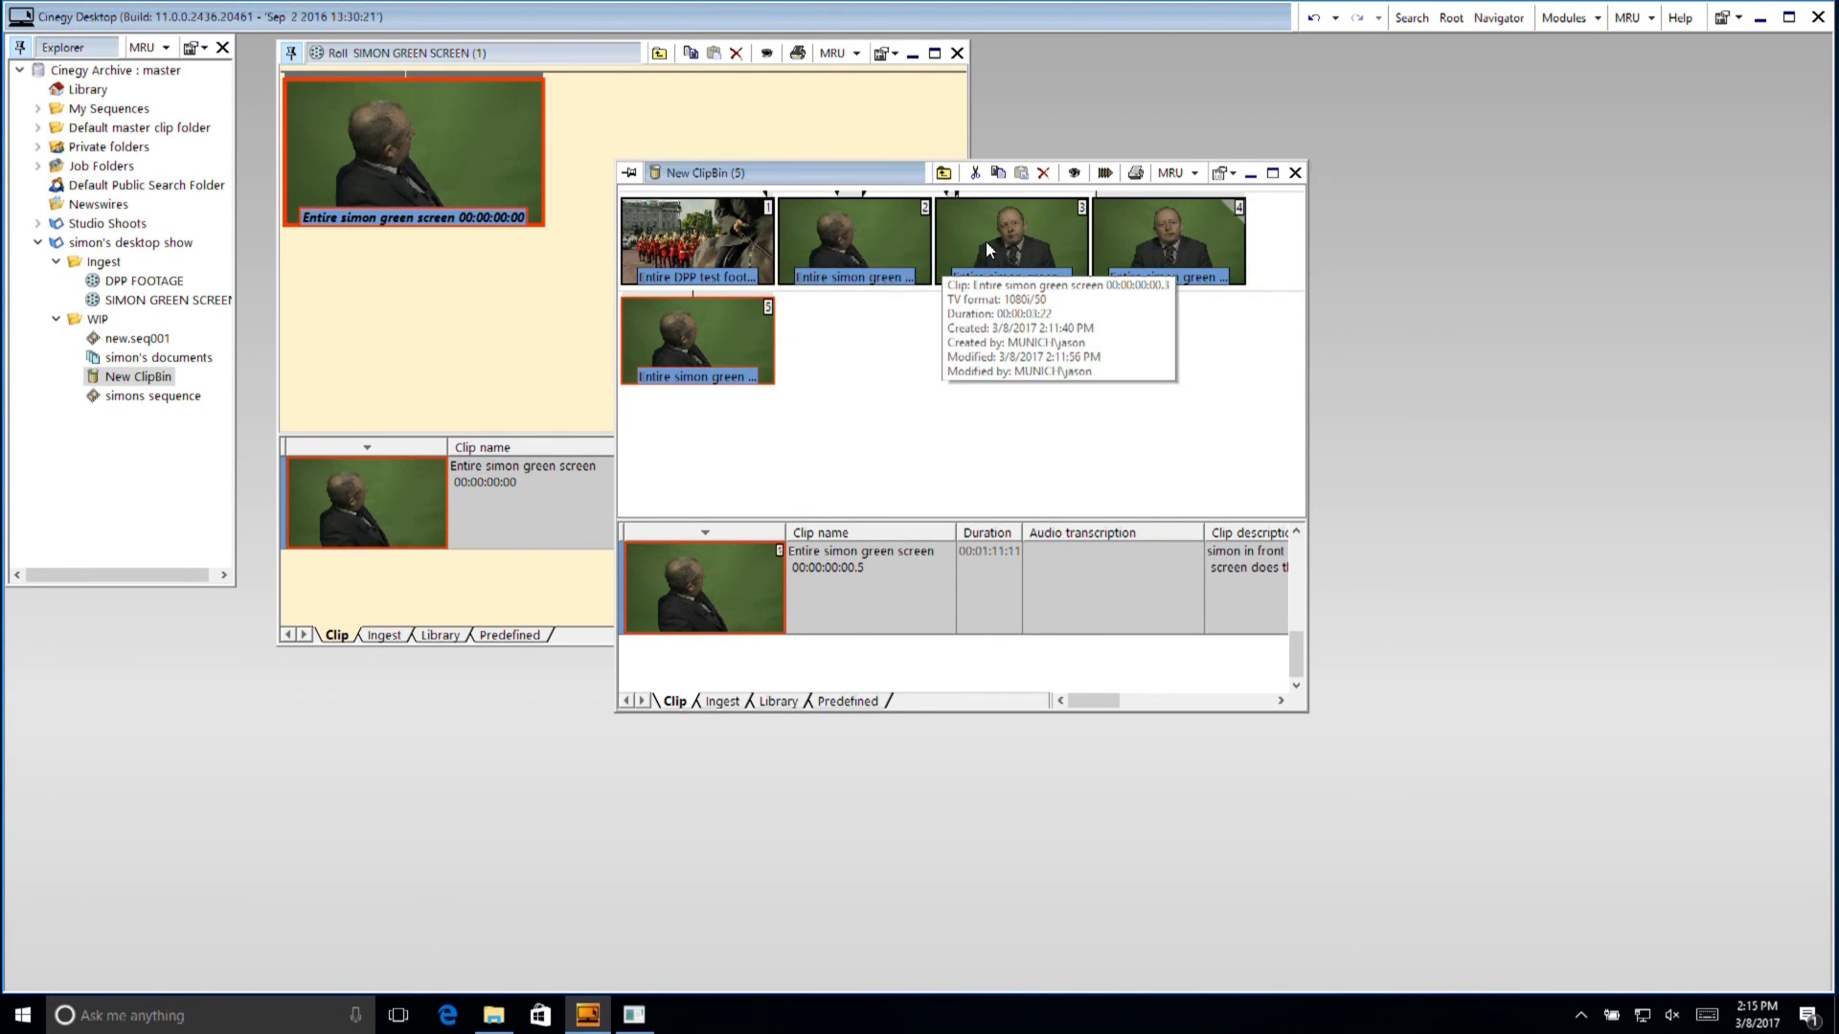
{"action": "double_click", "coordinate": [714, 329]}
- Trim clip 5 to In 00:00:45:21 and Out 00:00:52:18, then close its player
{"action": "left_click", "coordinate": [904, 474]}
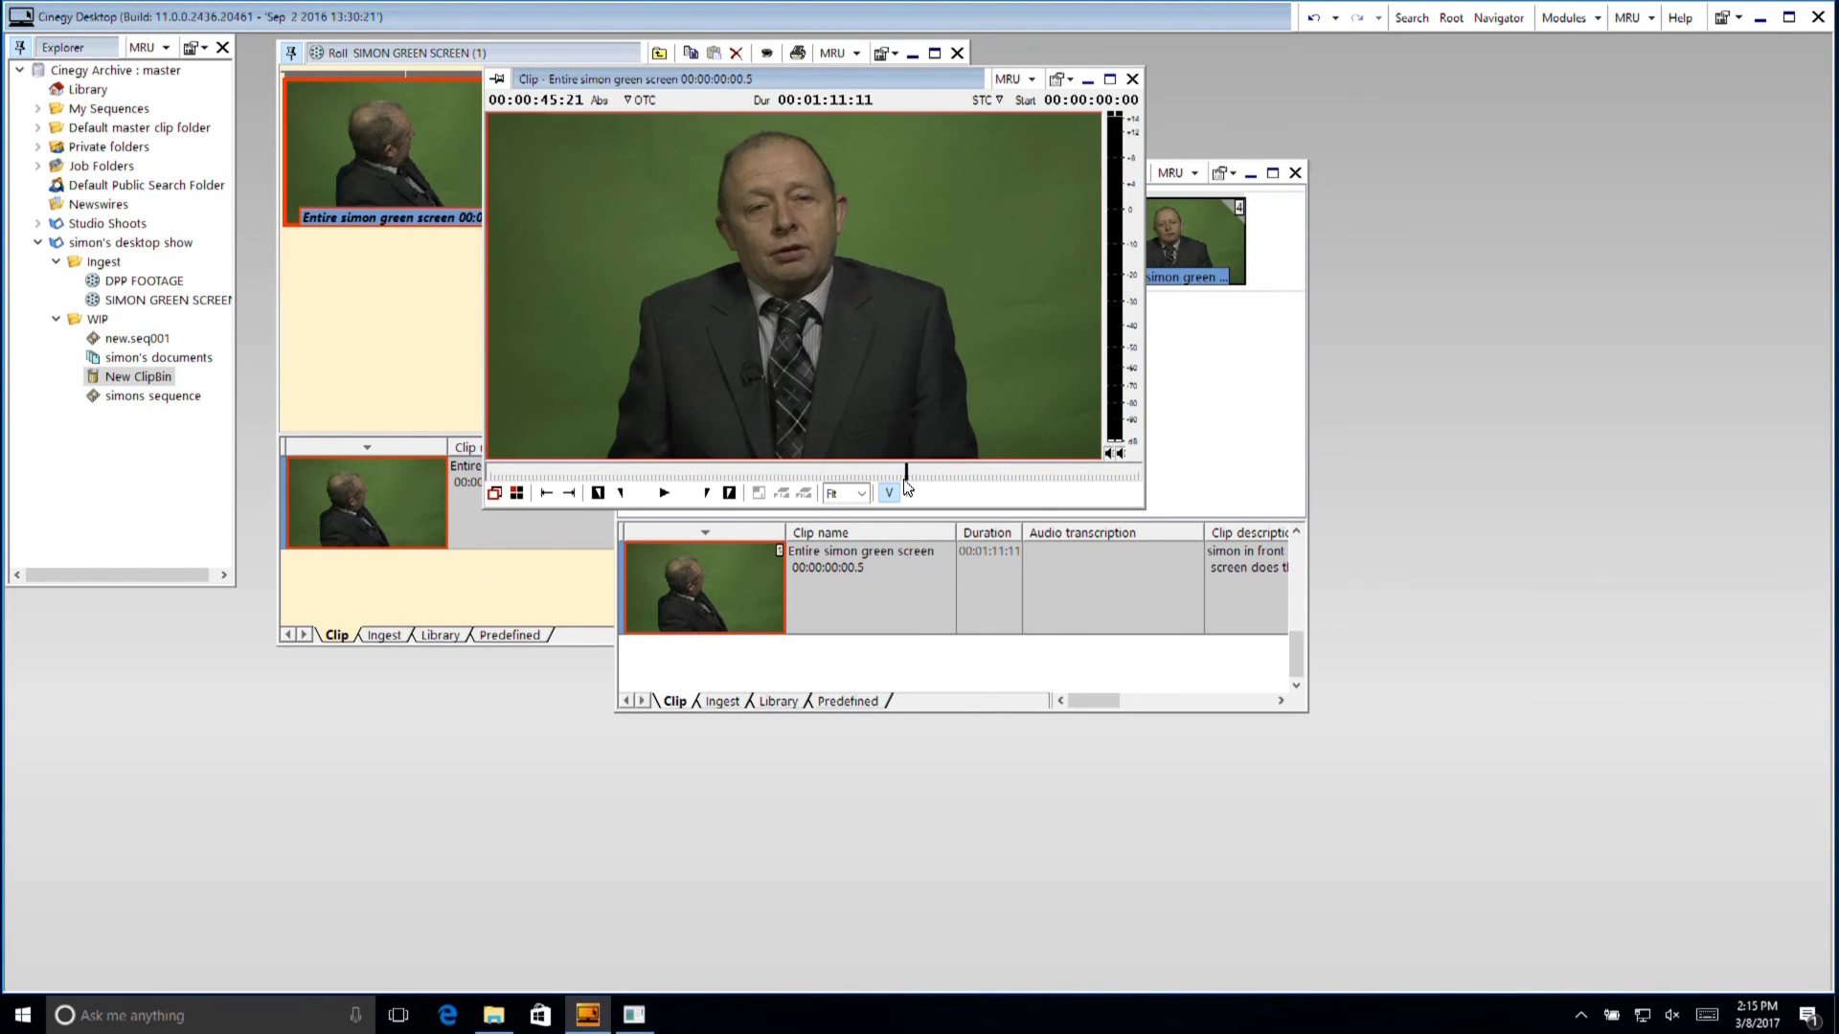
{"action": "left_click", "coordinate": [617, 492]}
{"action": "left_click_drag", "start_coordinate": [904, 474], "coordinate": [970, 474]}
{"action": "left_click", "coordinate": [705, 492]}
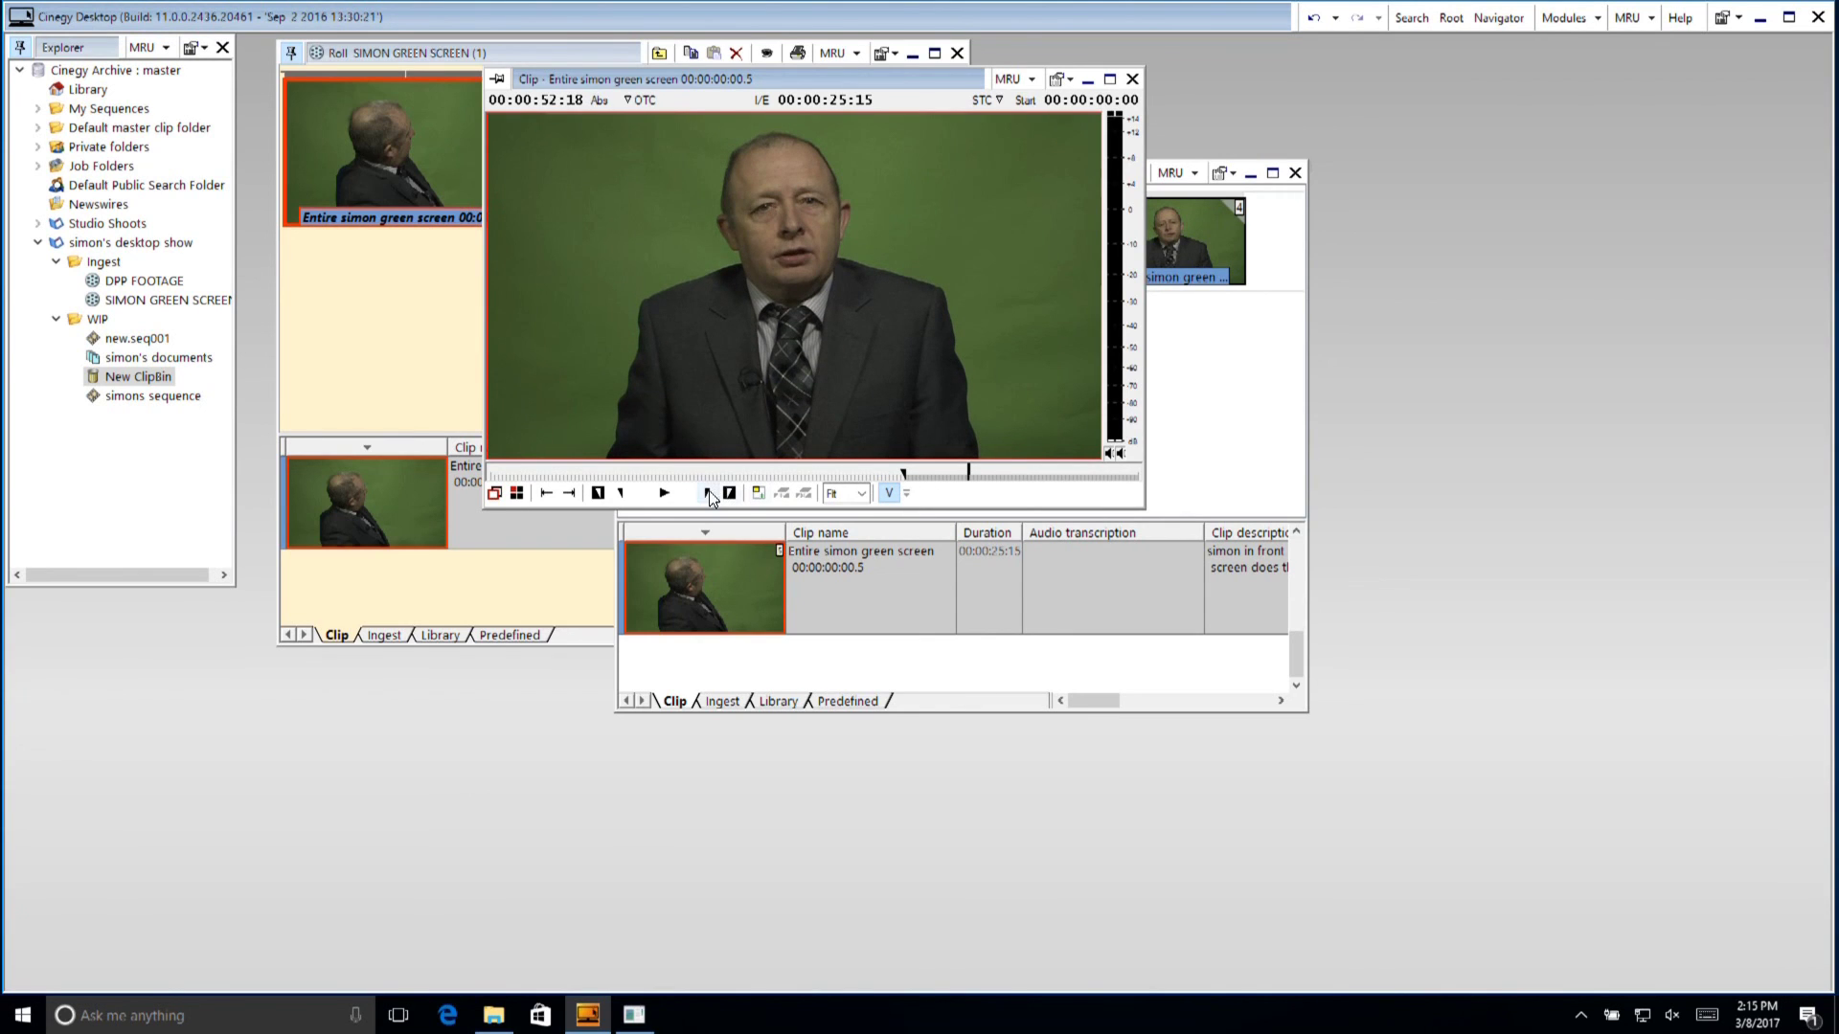
{"action": "left_click", "coordinate": [1132, 79]}
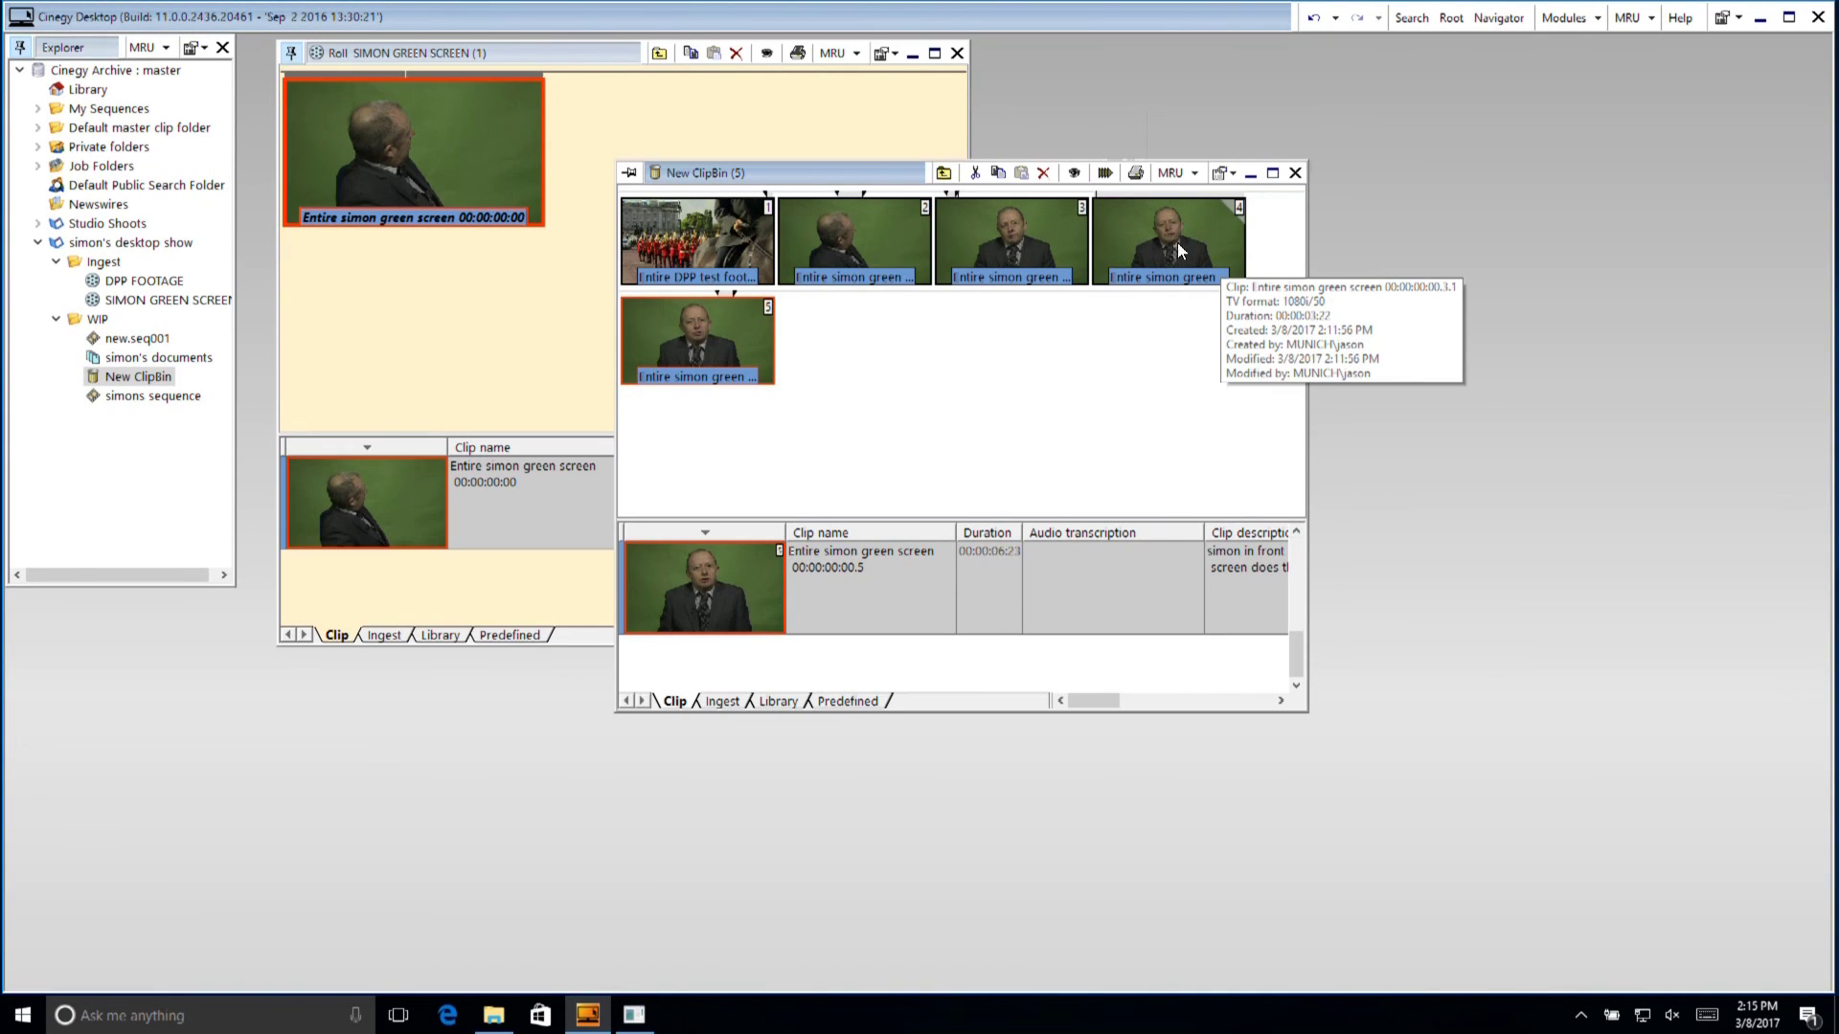
{"action": "left_click", "coordinate": [1105, 174]}
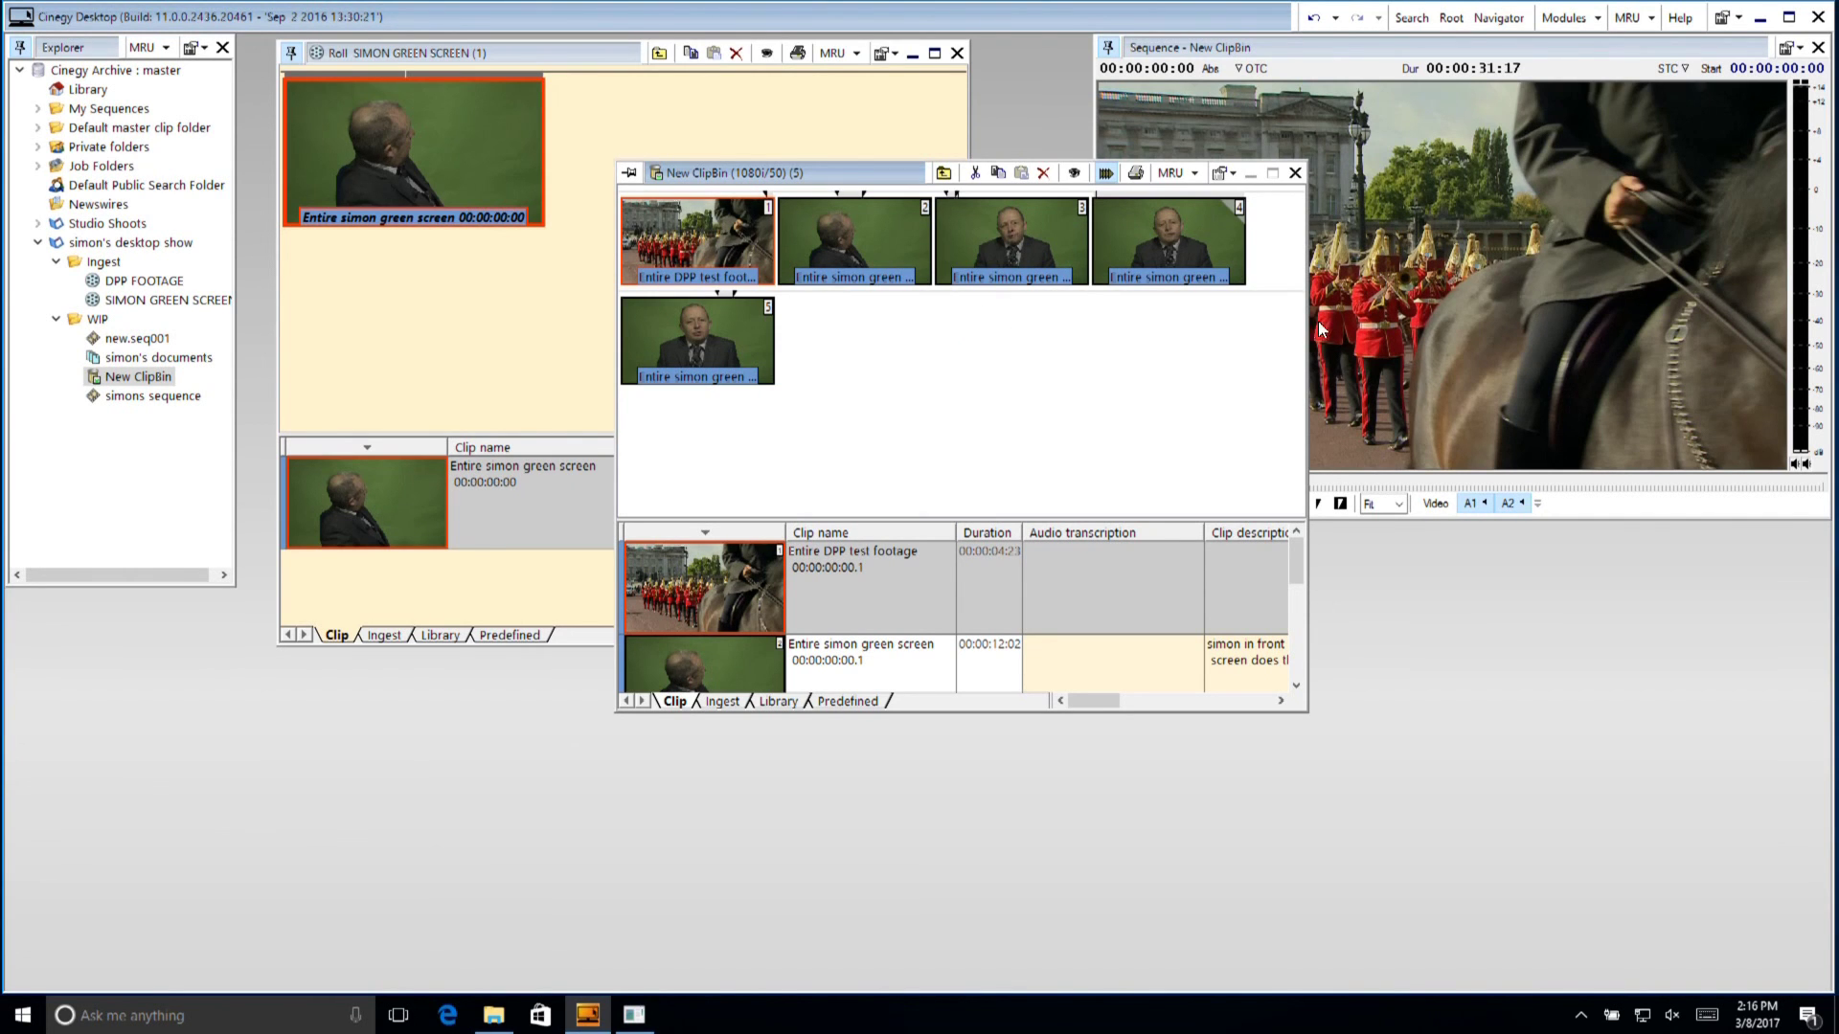
- Move the bin aside and play the five-clip New ClipBin sequence through its 00:00:31:17 length
{"action": "left_click_drag", "start_coordinate": [821, 180], "coordinate": [558, 188]}
{"action": "key", "text": "space"}
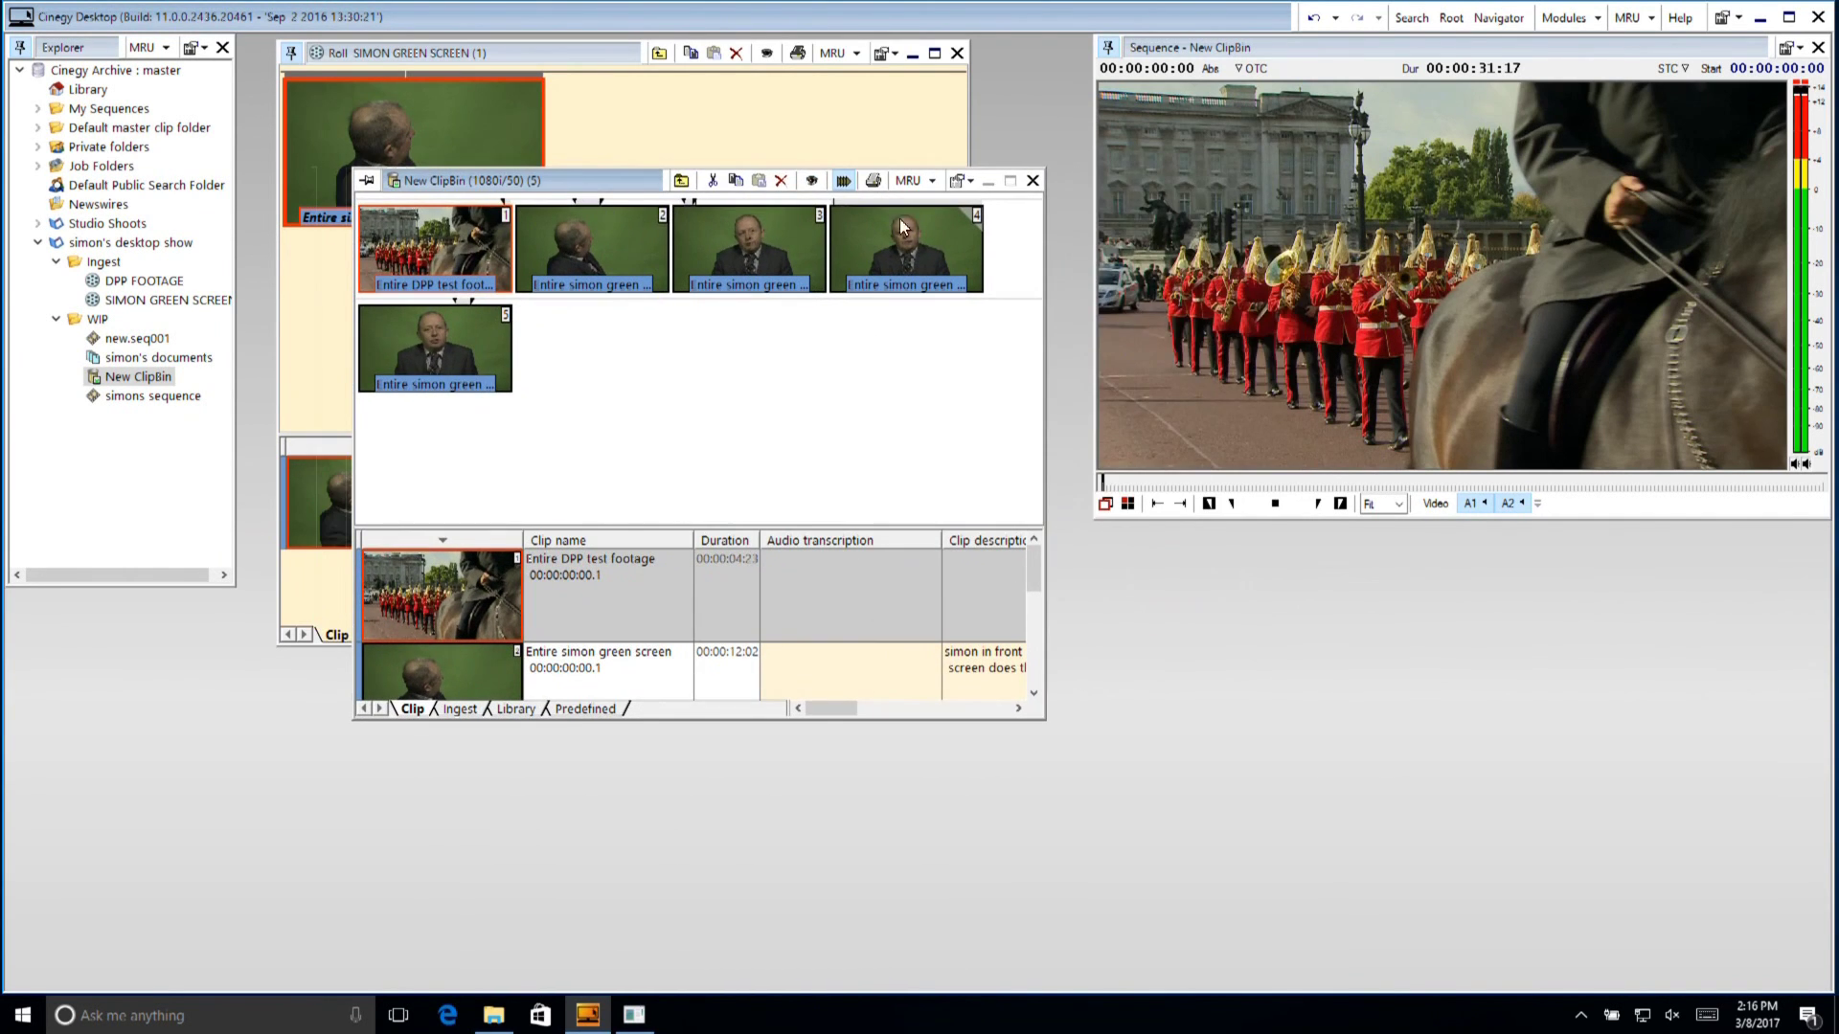
{"action": "mouse_move", "coordinate": [504, 203]}
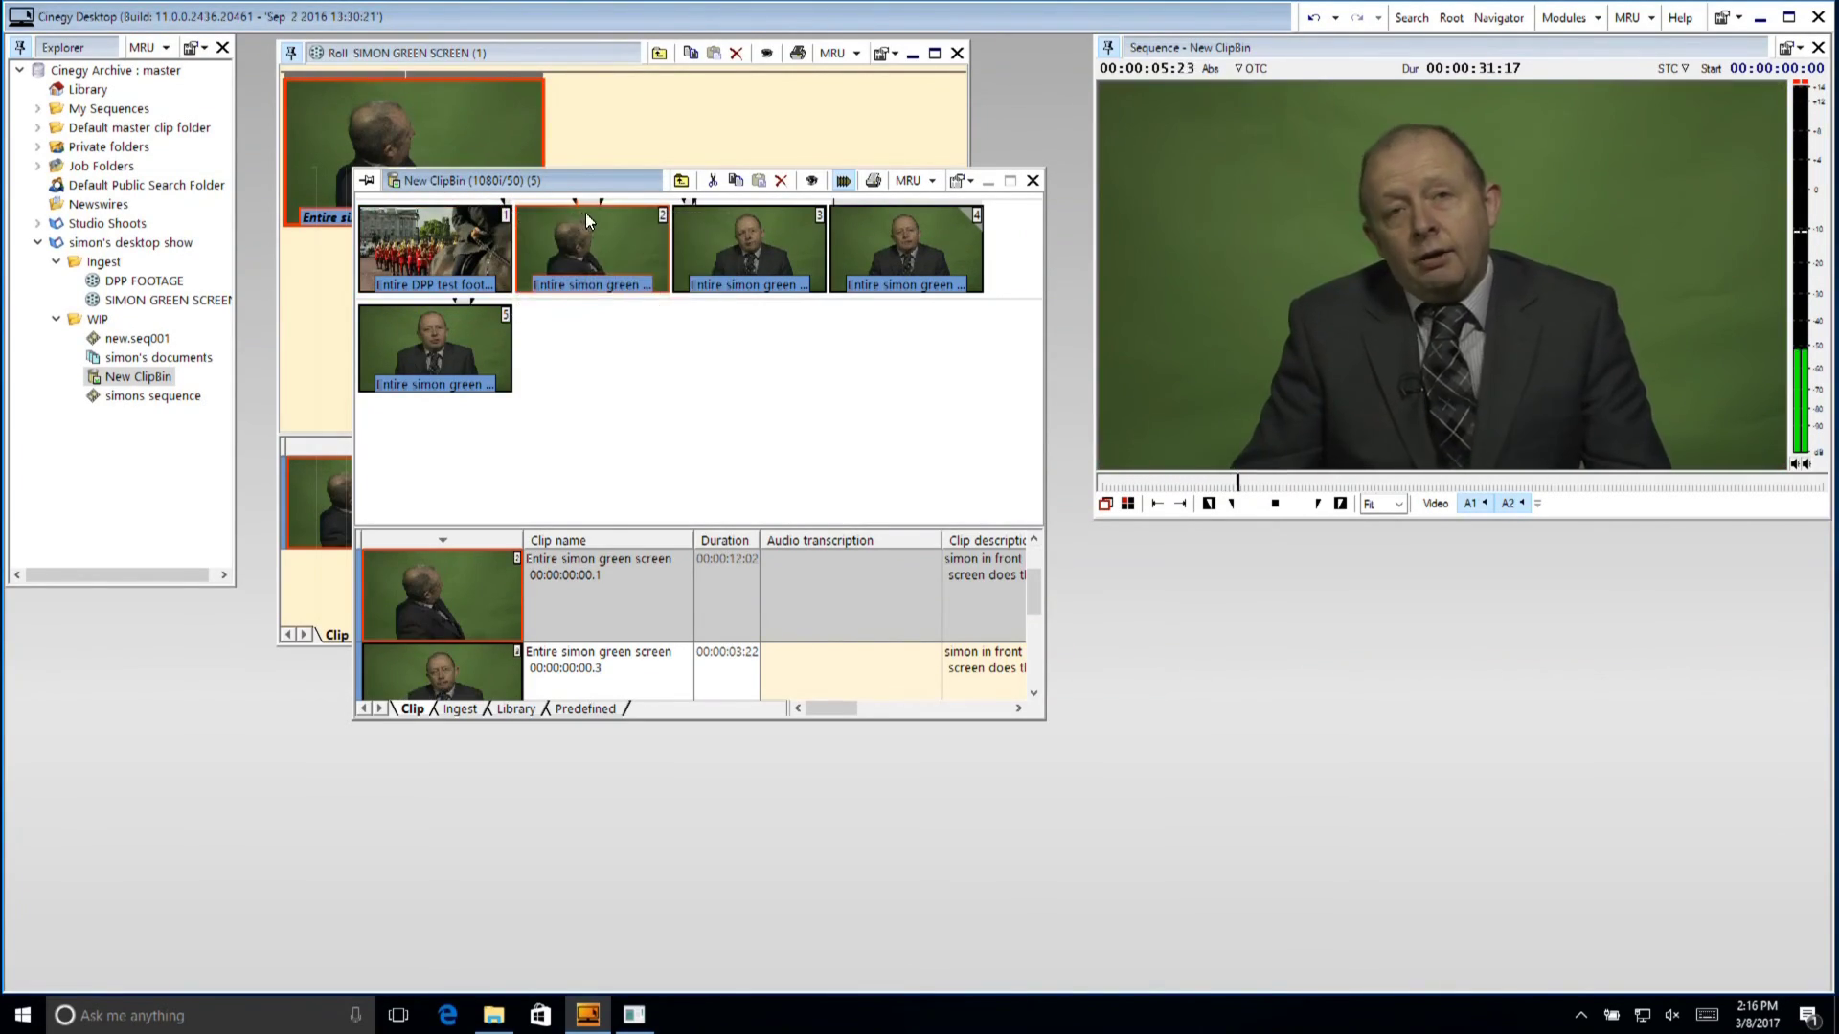
{"action": "mouse_move", "coordinate": [579, 205]}
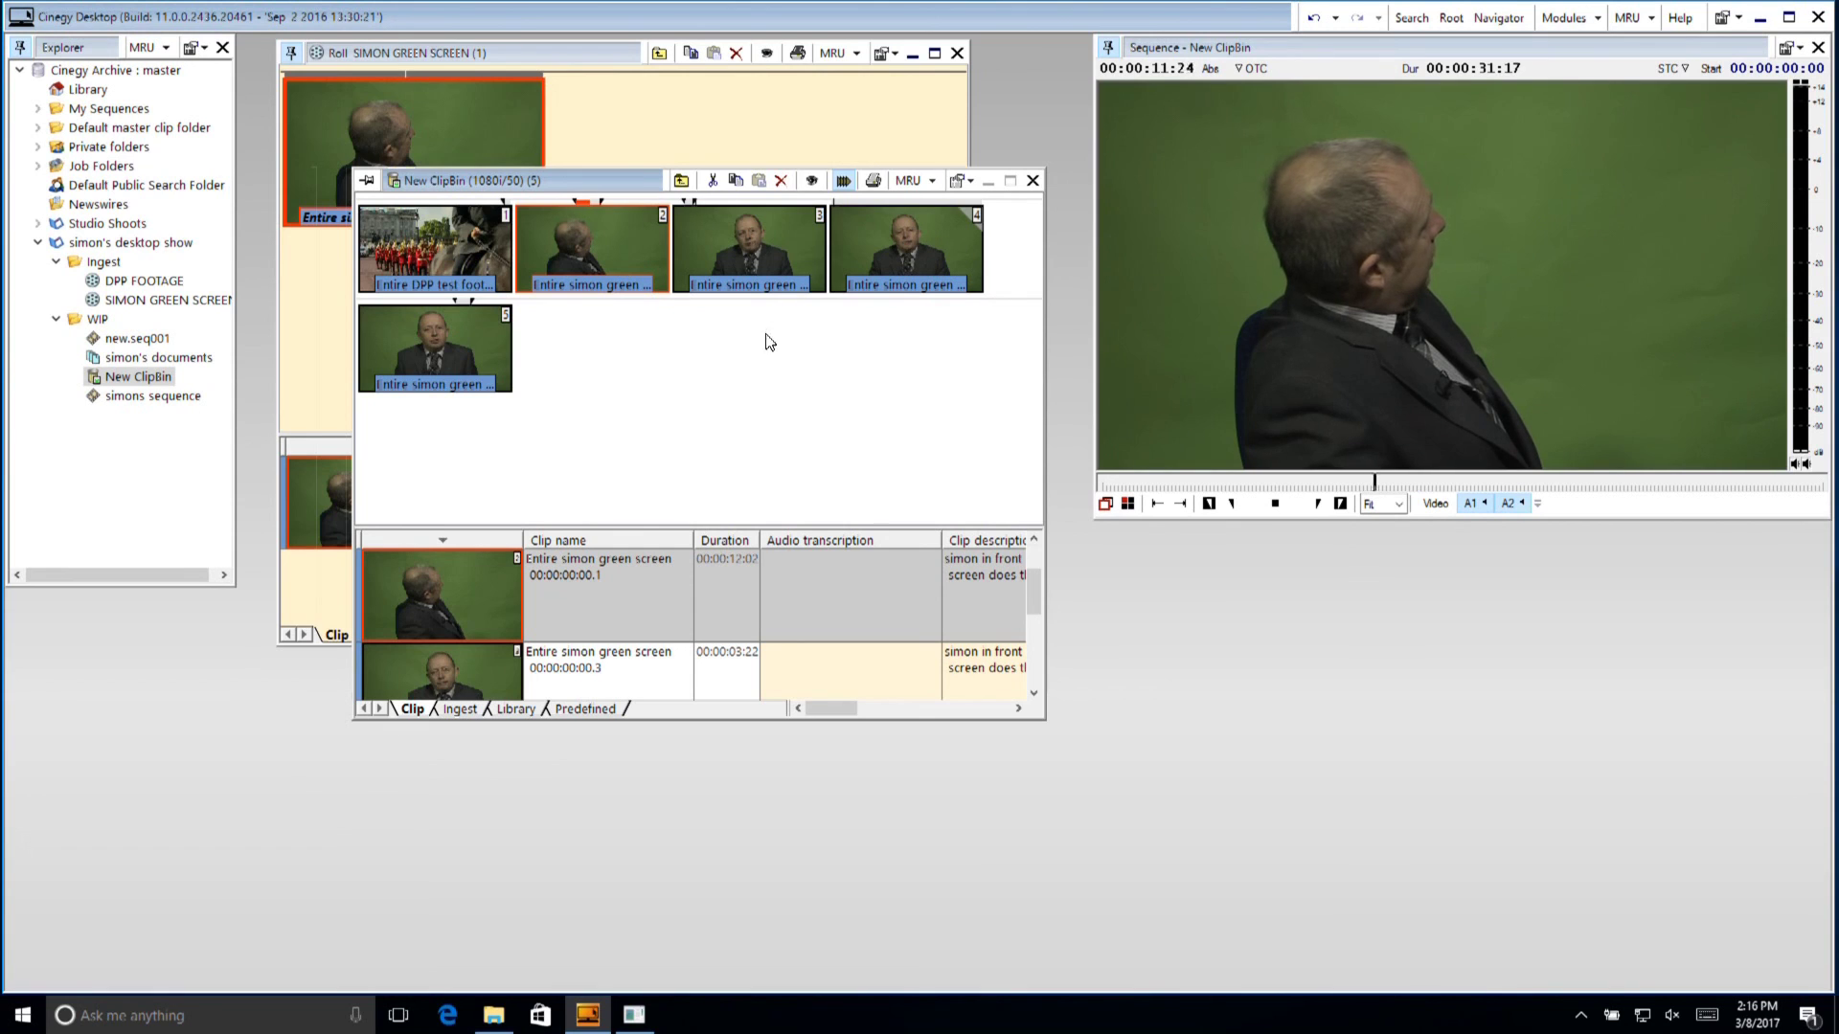
{"action": "mouse_move", "coordinate": [686, 211]}
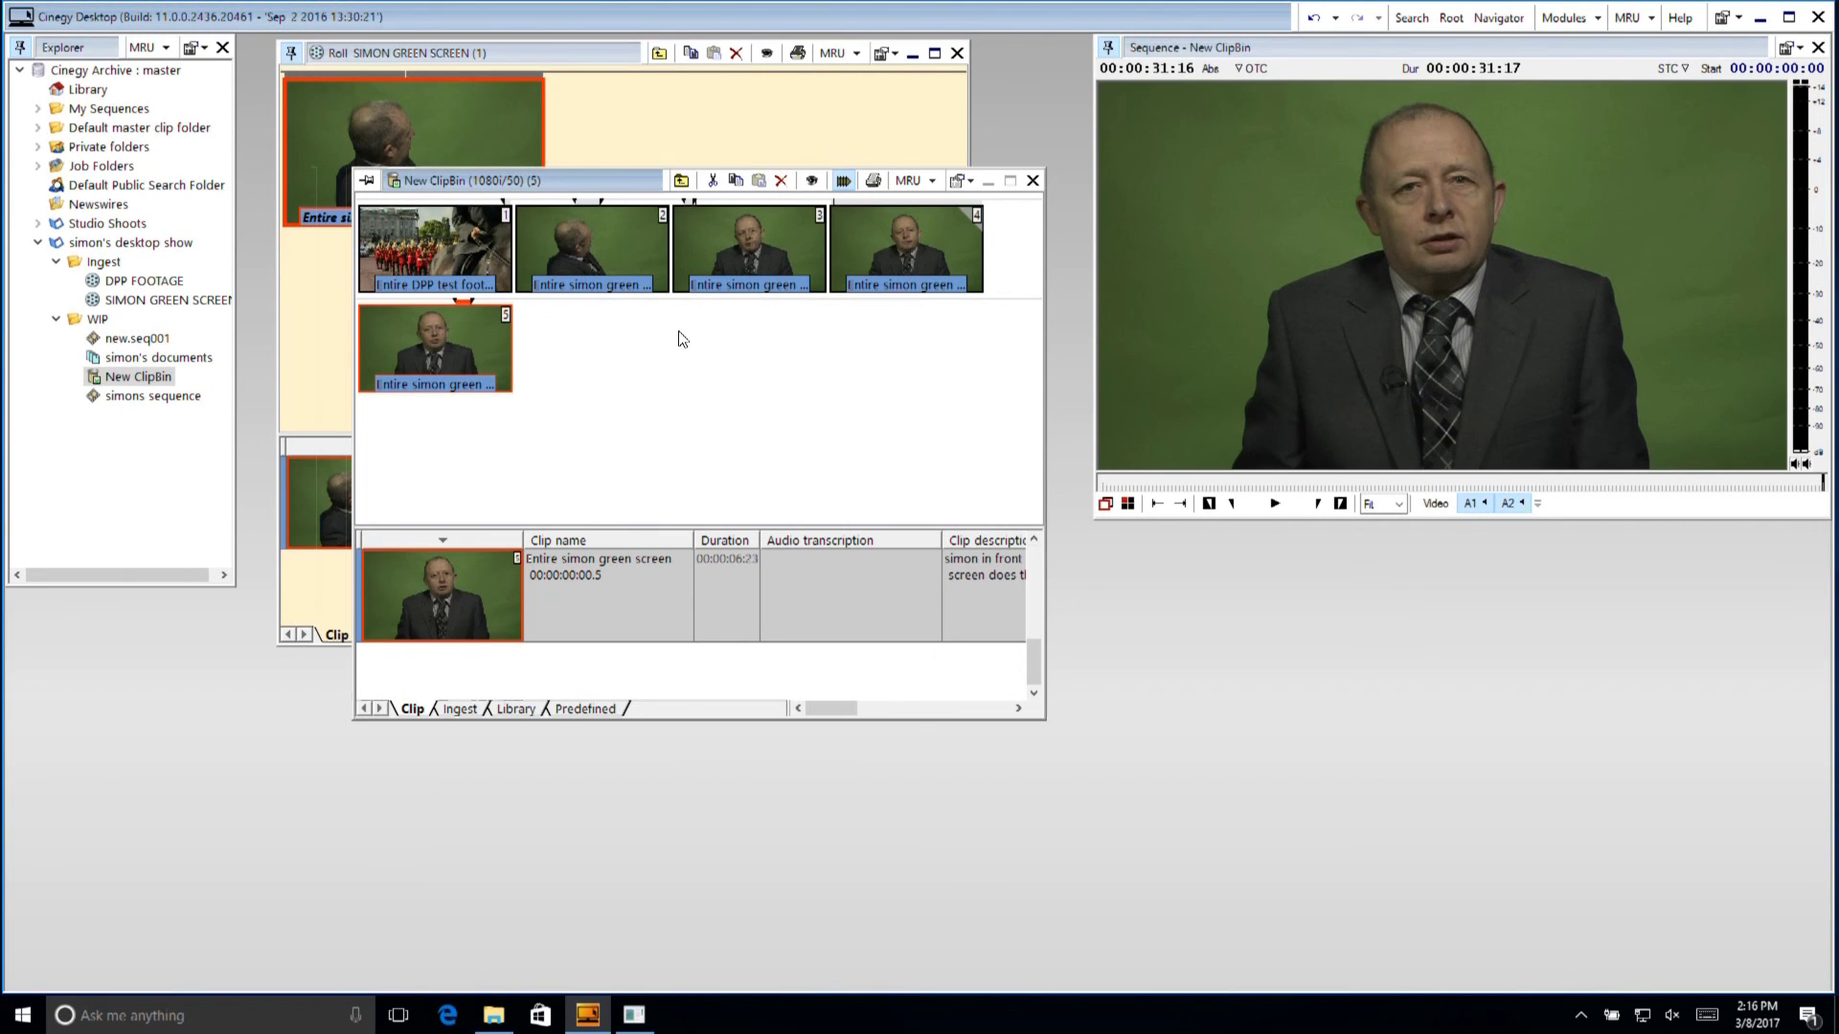
- Convert New ClipBin into a sequence named simon 2 and open its five-clip timeline
{"action": "right_click", "coordinate": [836, 326]}
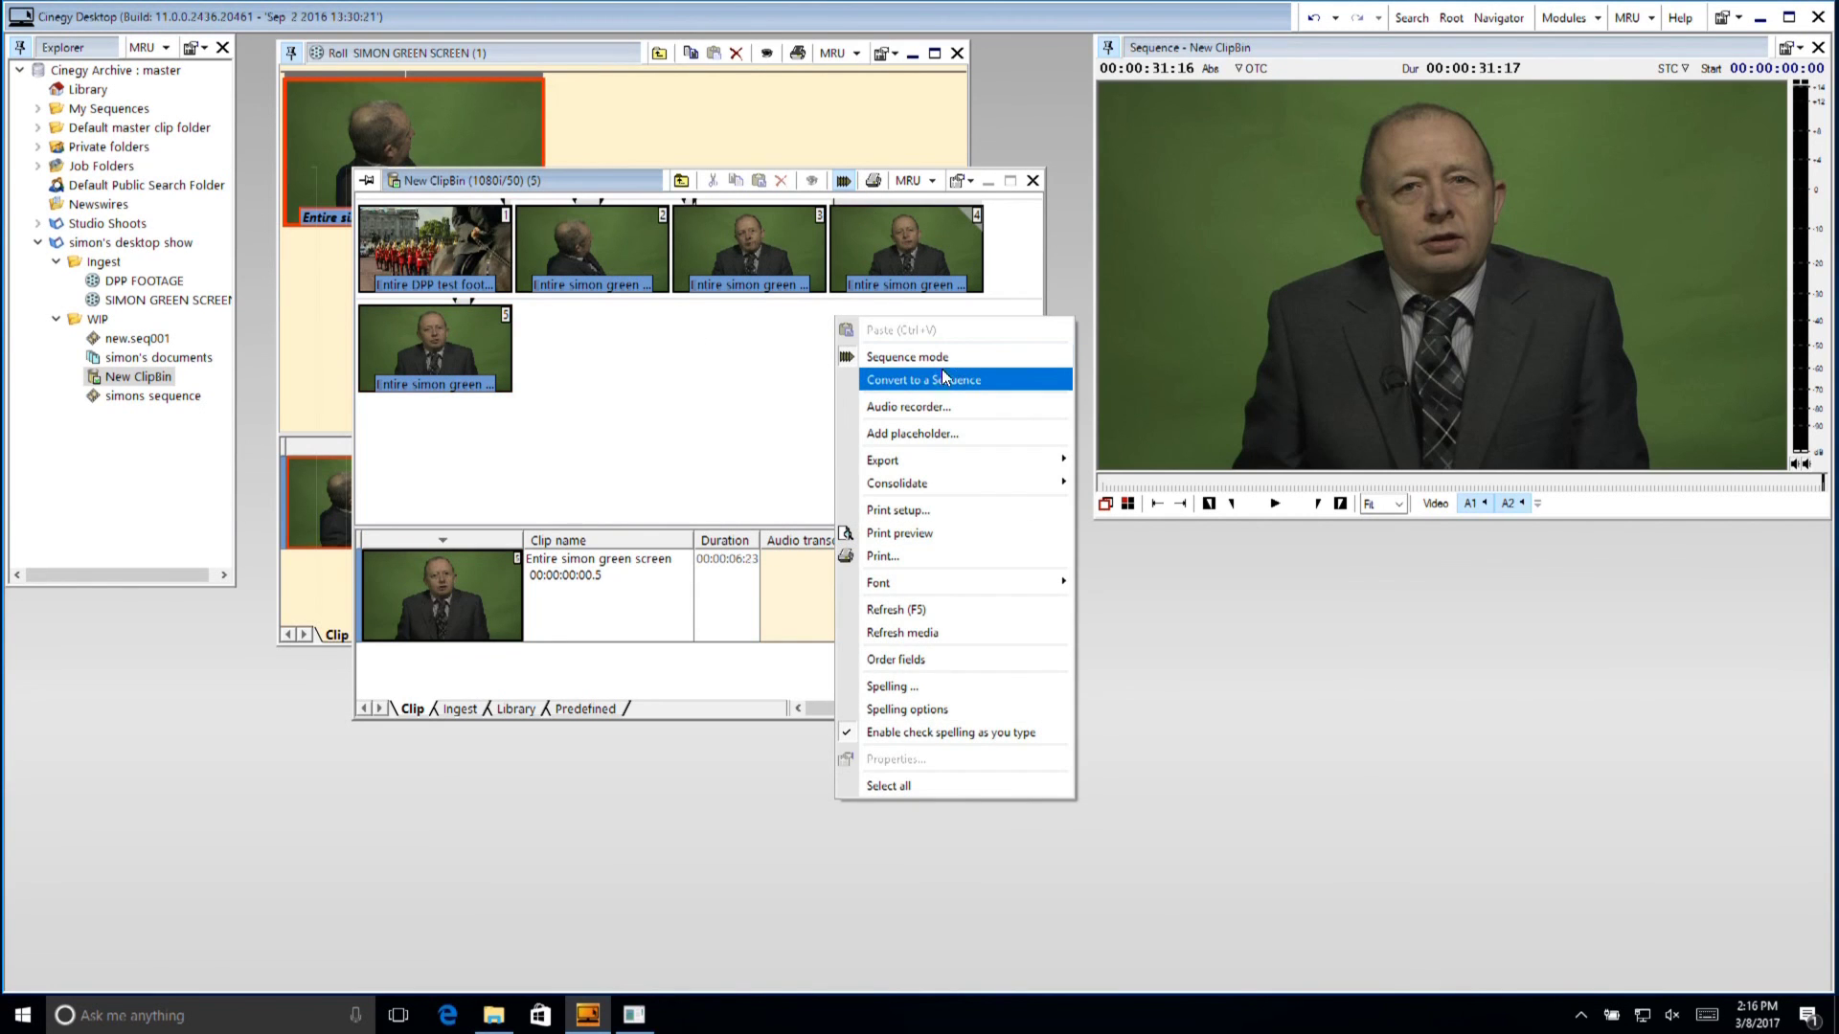
{"action": "left_click", "coordinate": [934, 378]}
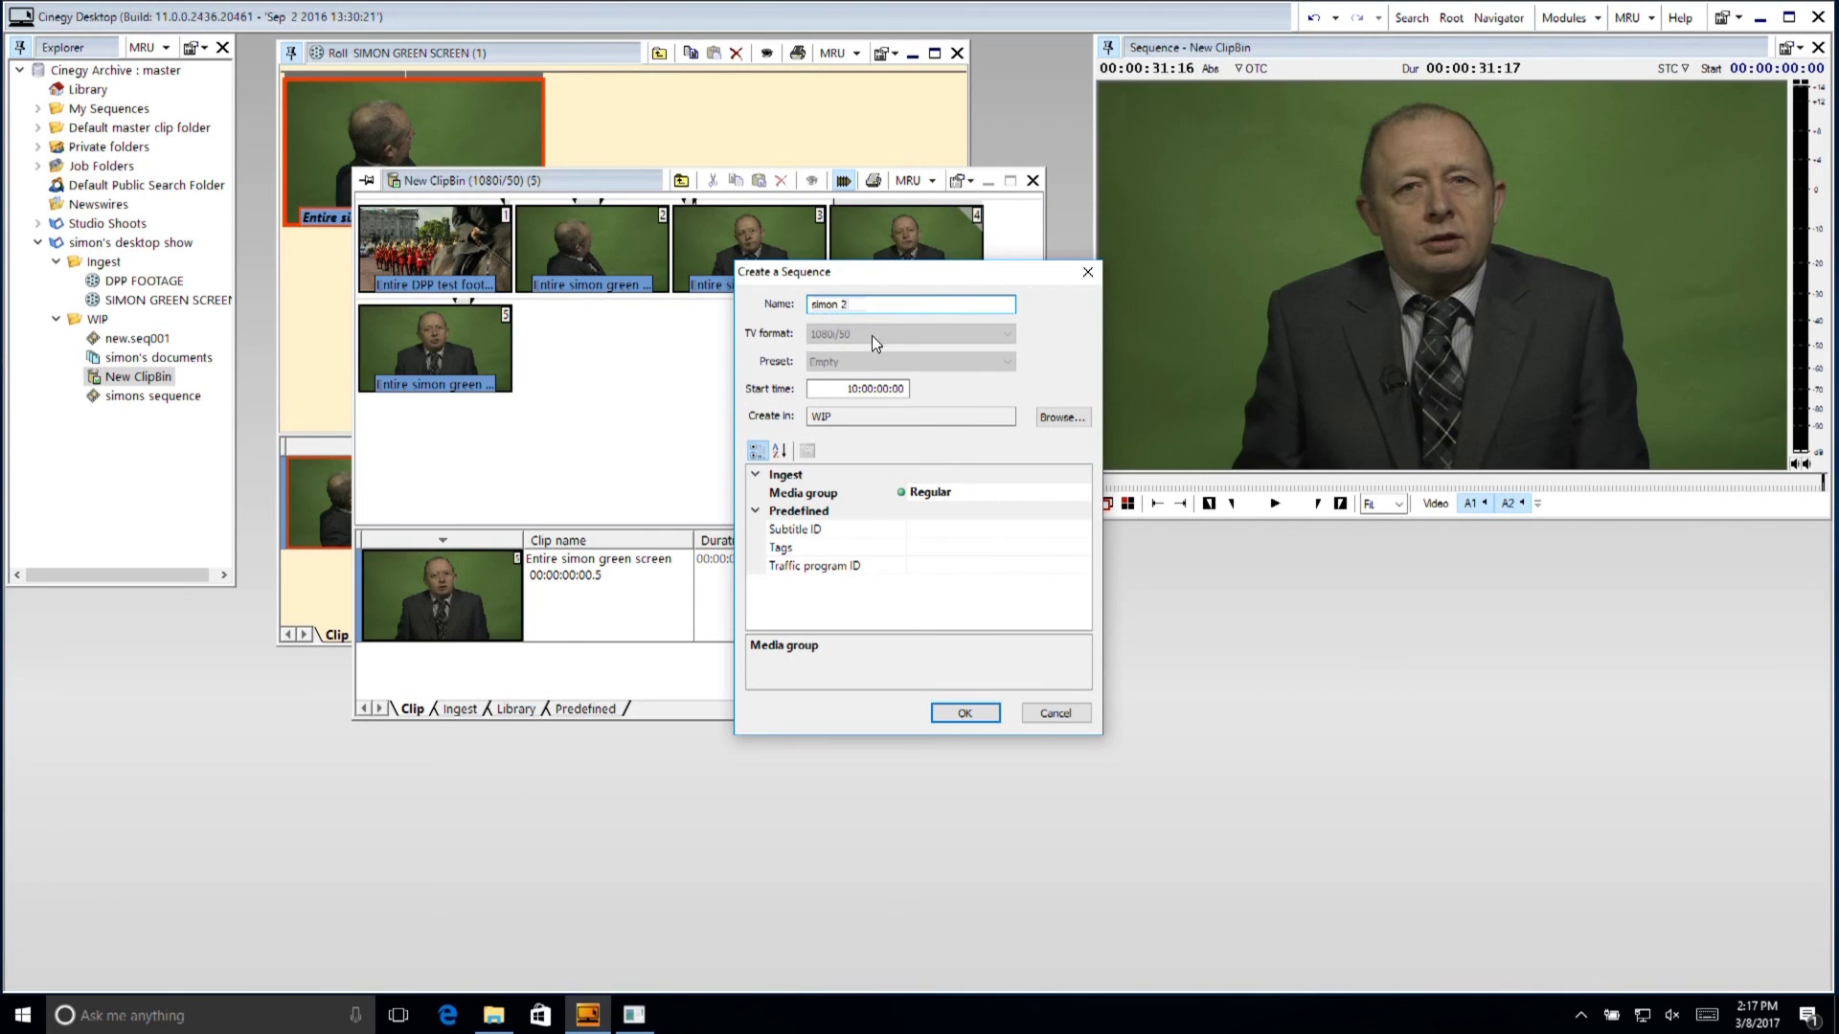
{"action": "left_click", "coordinate": [967, 710]}
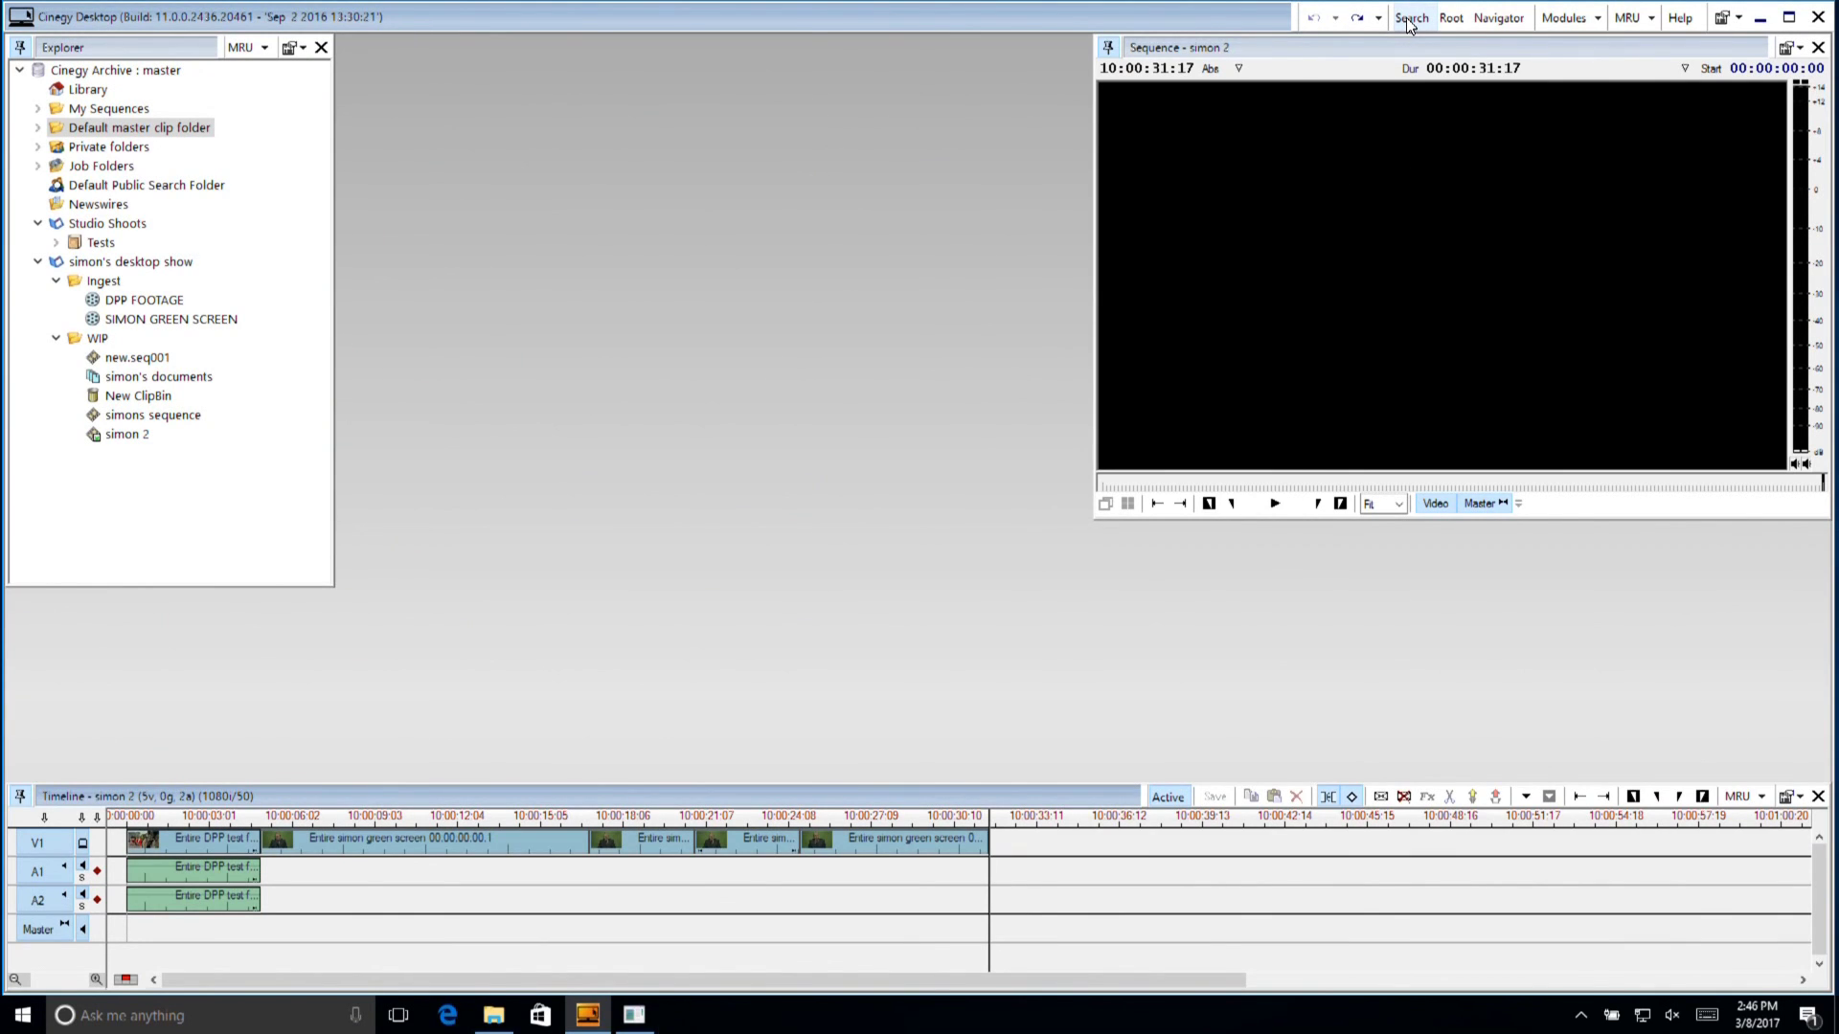
- Search the archive for 'office' and select the Clip0001 result, a general office shot
{"action": "left_click", "coordinate": [1410, 19]}
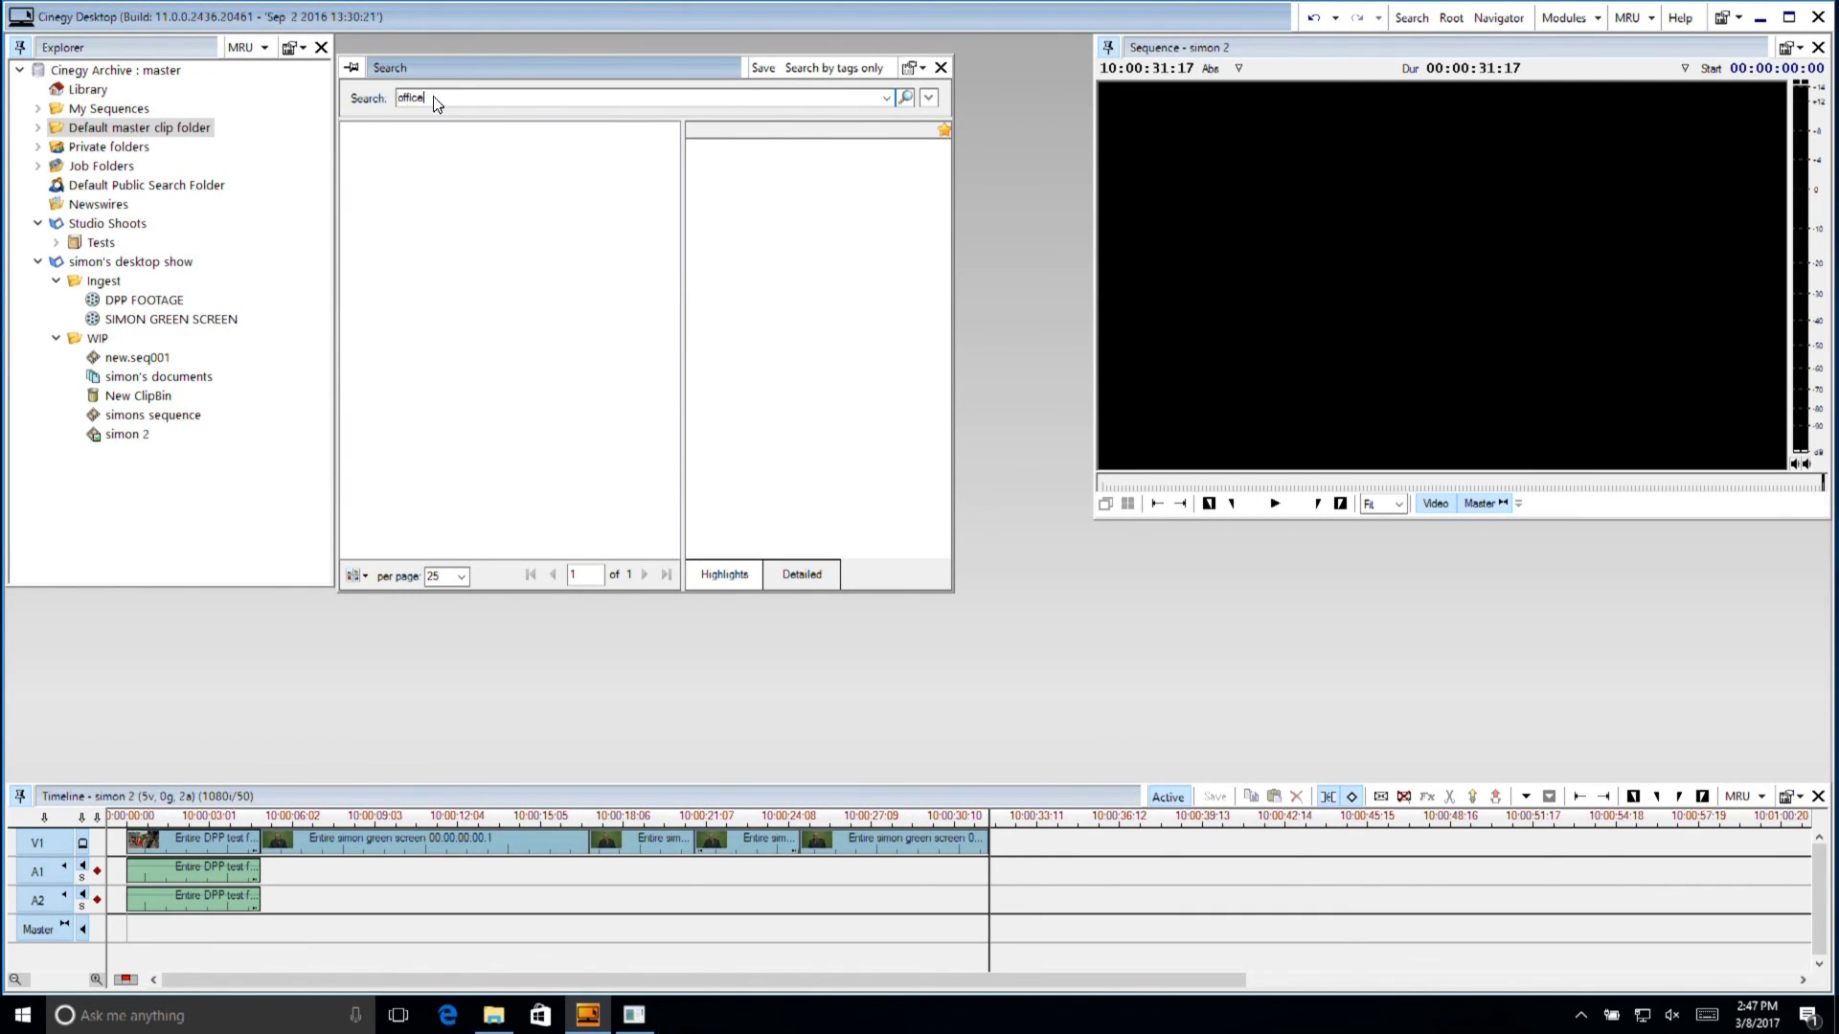
{"action": "key", "text": "Return"}
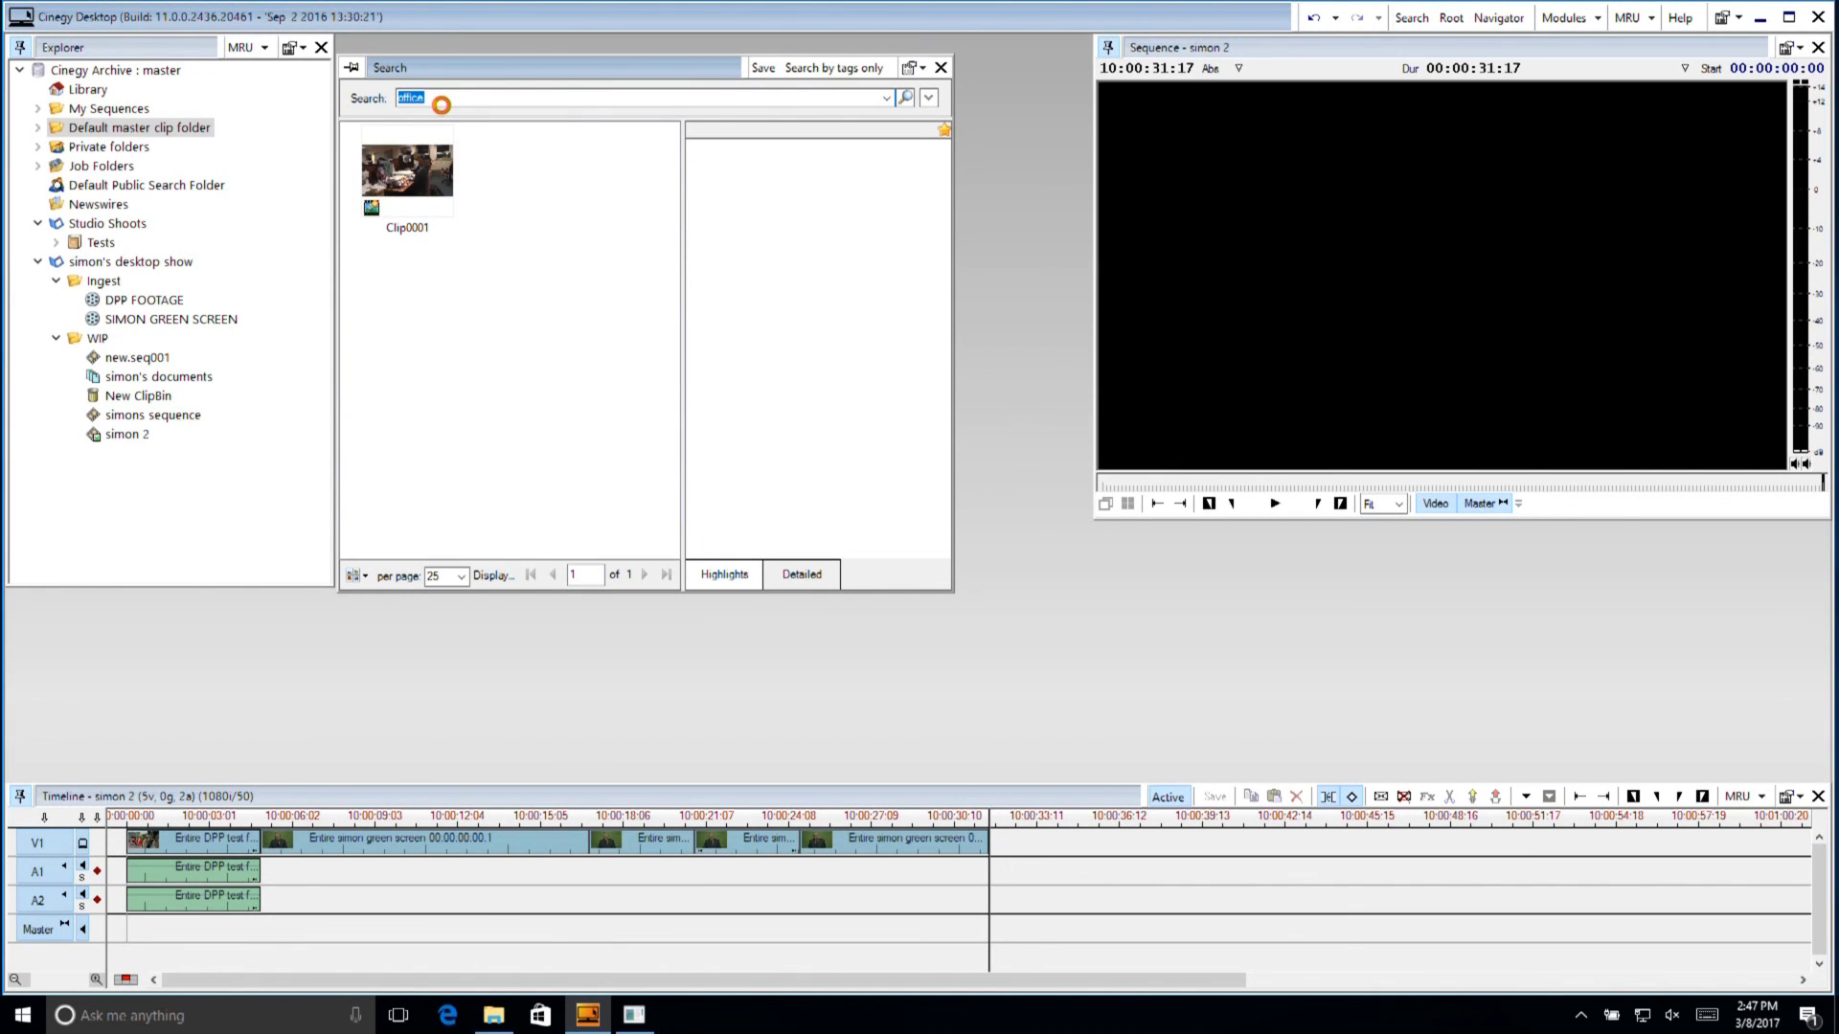
{"action": "left_click", "coordinate": [421, 173]}
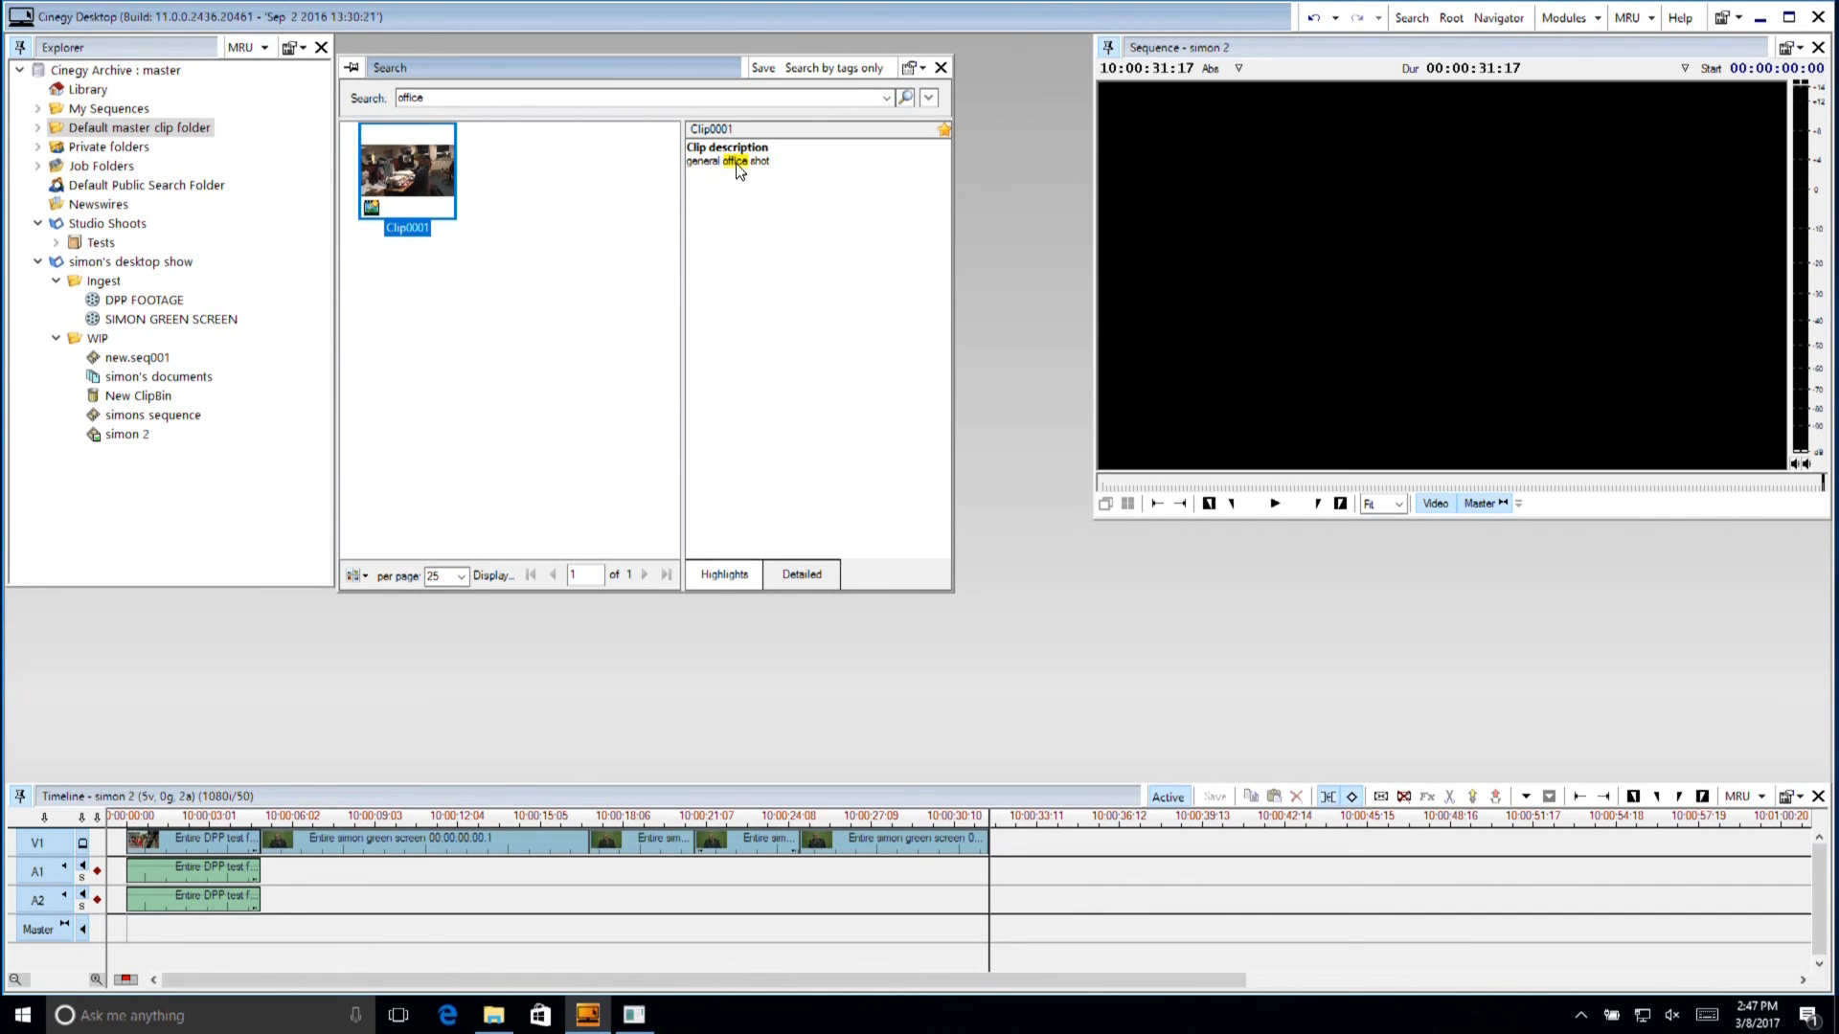
- Mark Clip0001's out point at 00:00:11:23 and append it to the end of the simon 2 timeline
{"action": "double_click", "coordinate": [405, 176]}
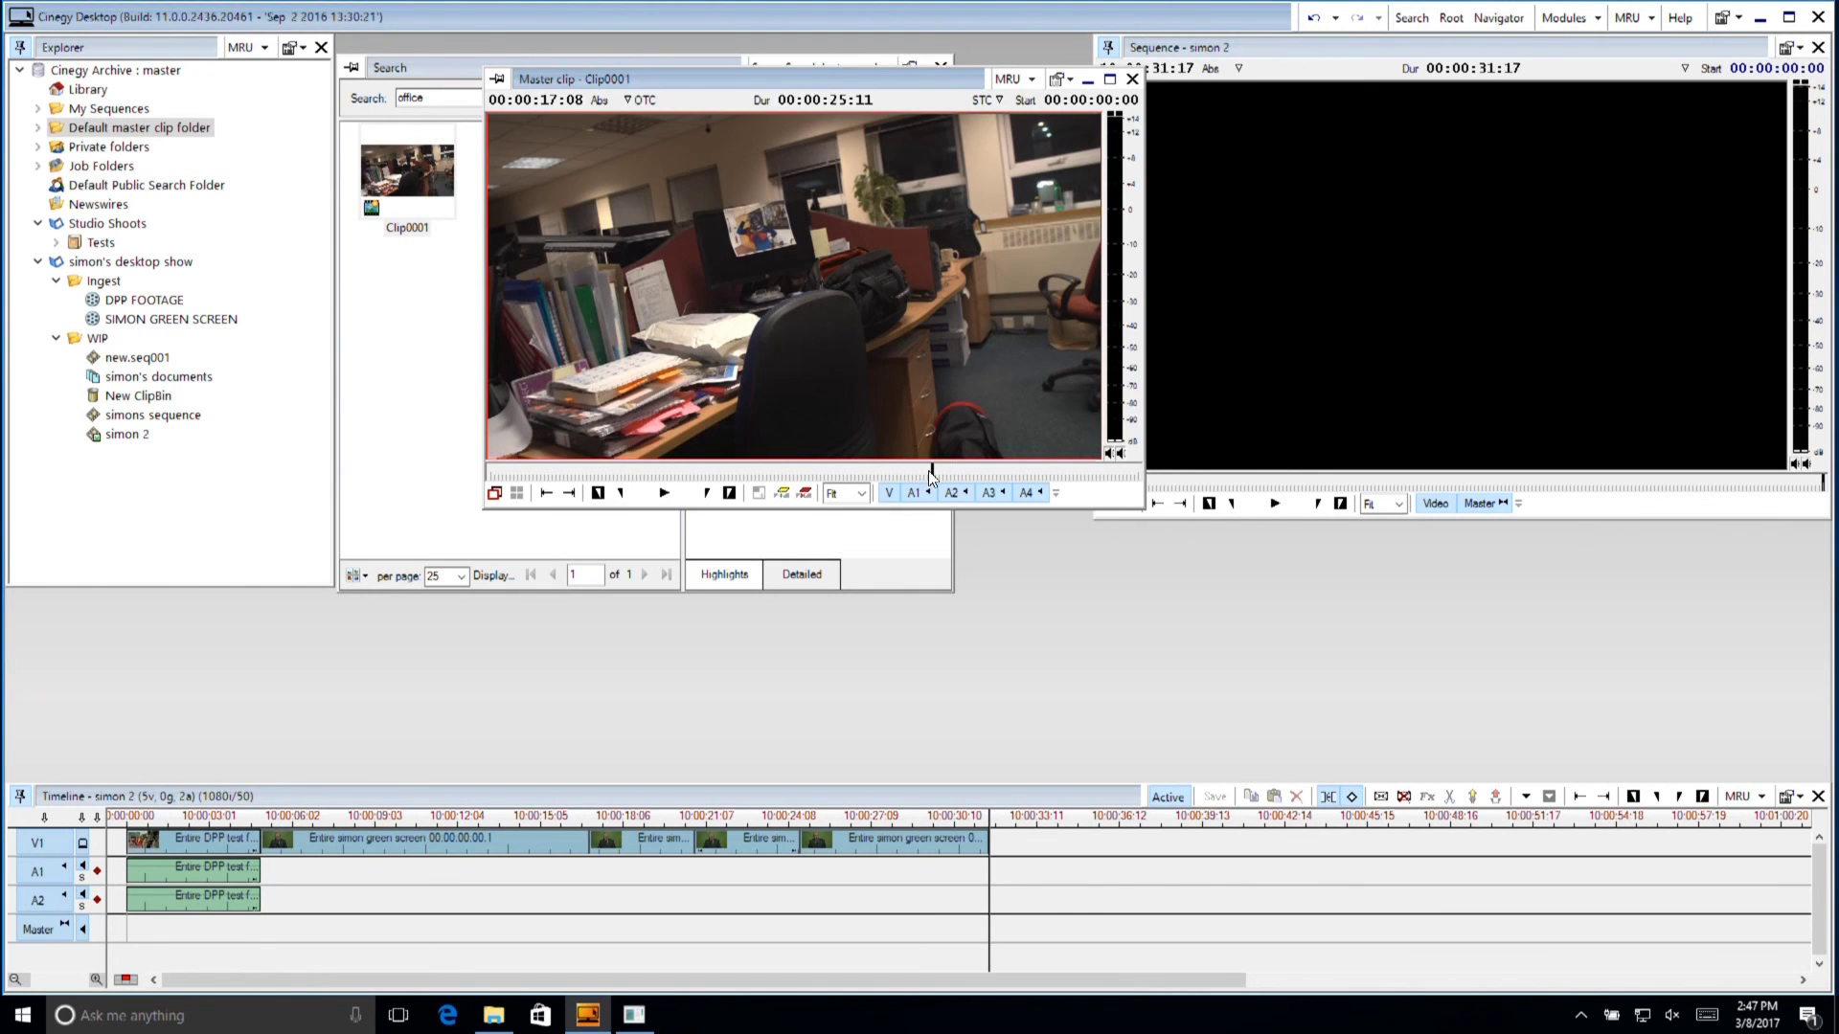
{"action": "left_click_drag", "start_coordinate": [931, 472], "coordinate": [791, 476]}
{"action": "key", "text": "o"}
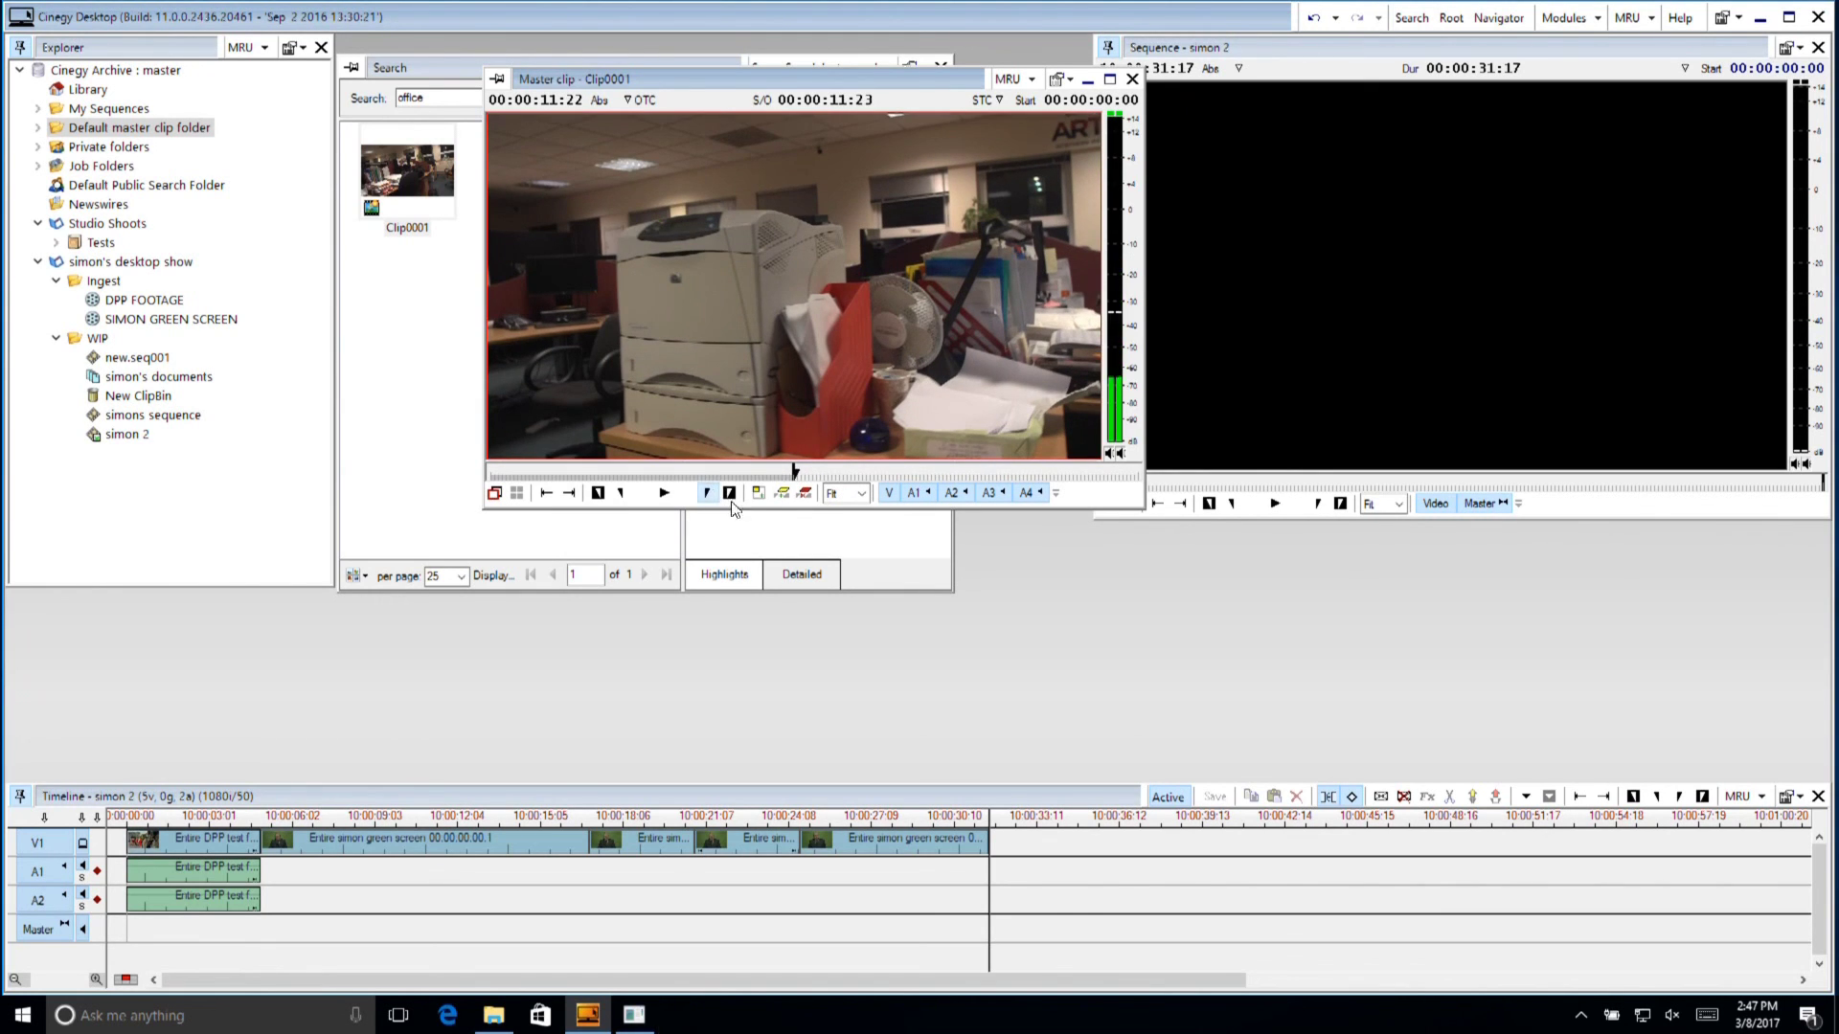
{"action": "left_click", "coordinate": [792, 476]}
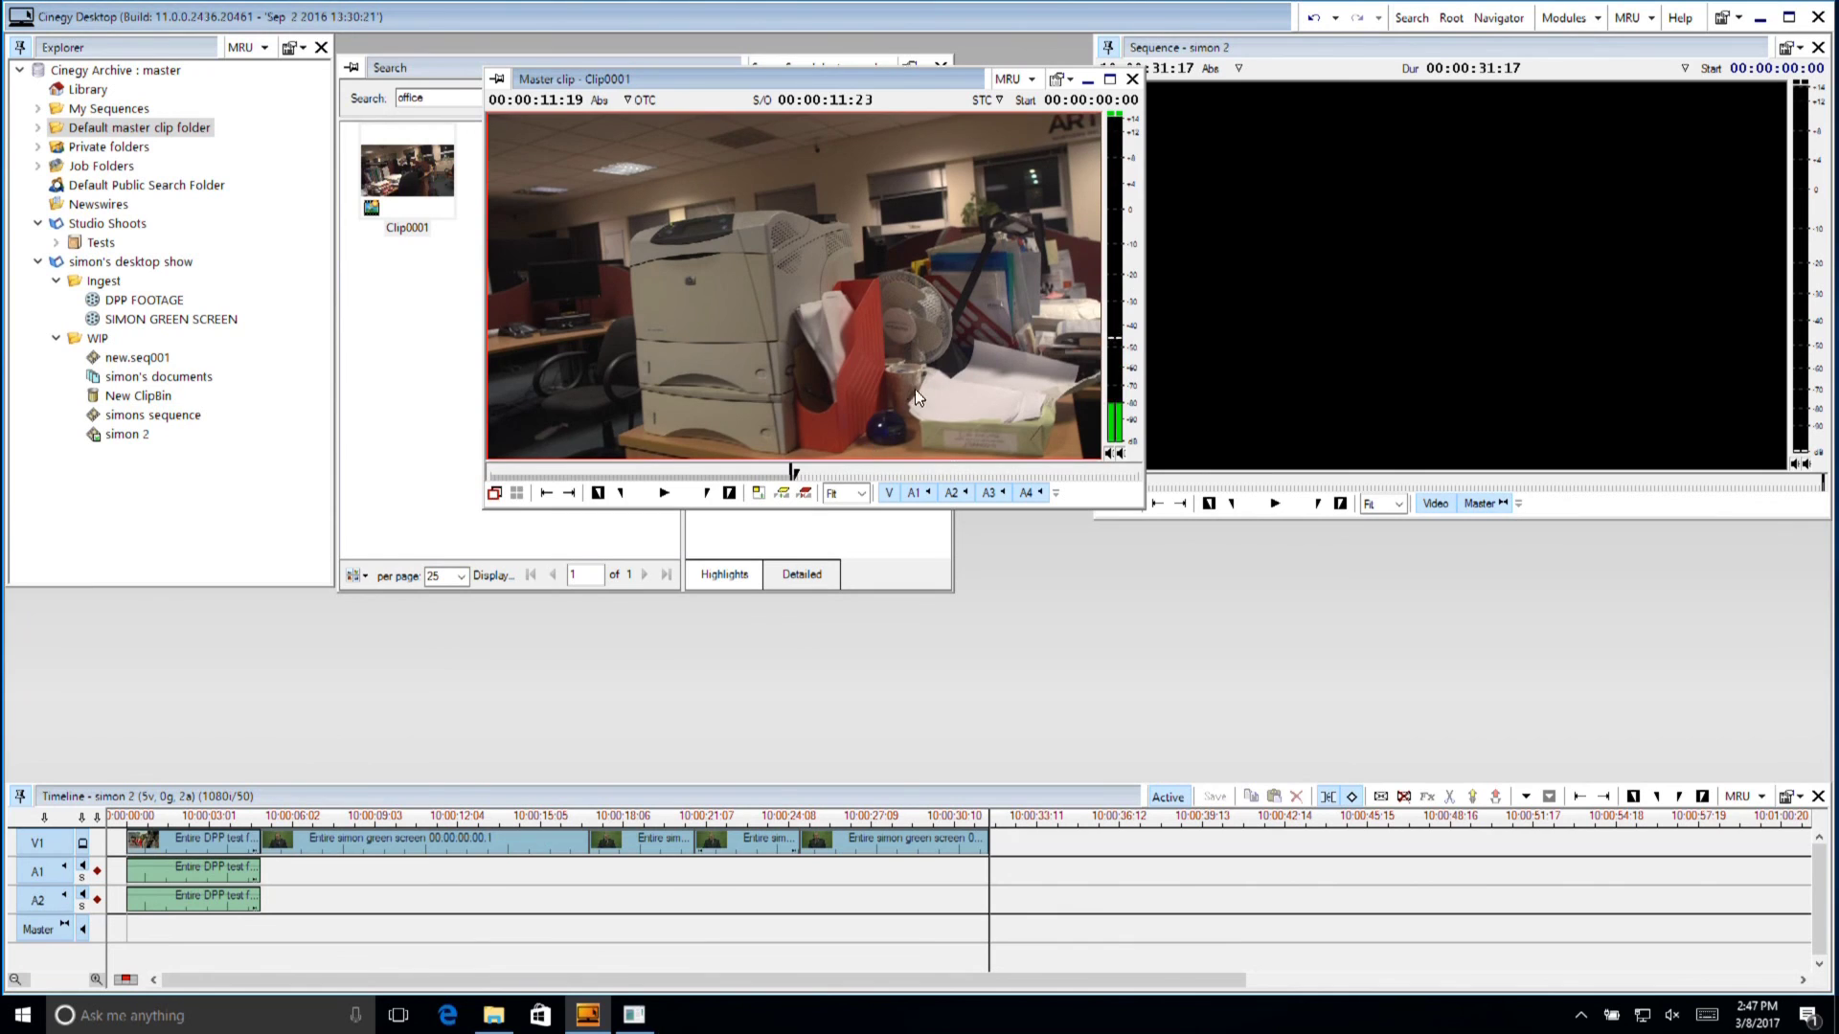
{"action": "left_click_drag", "start_coordinate": [973, 750], "coordinate": [992, 918]}
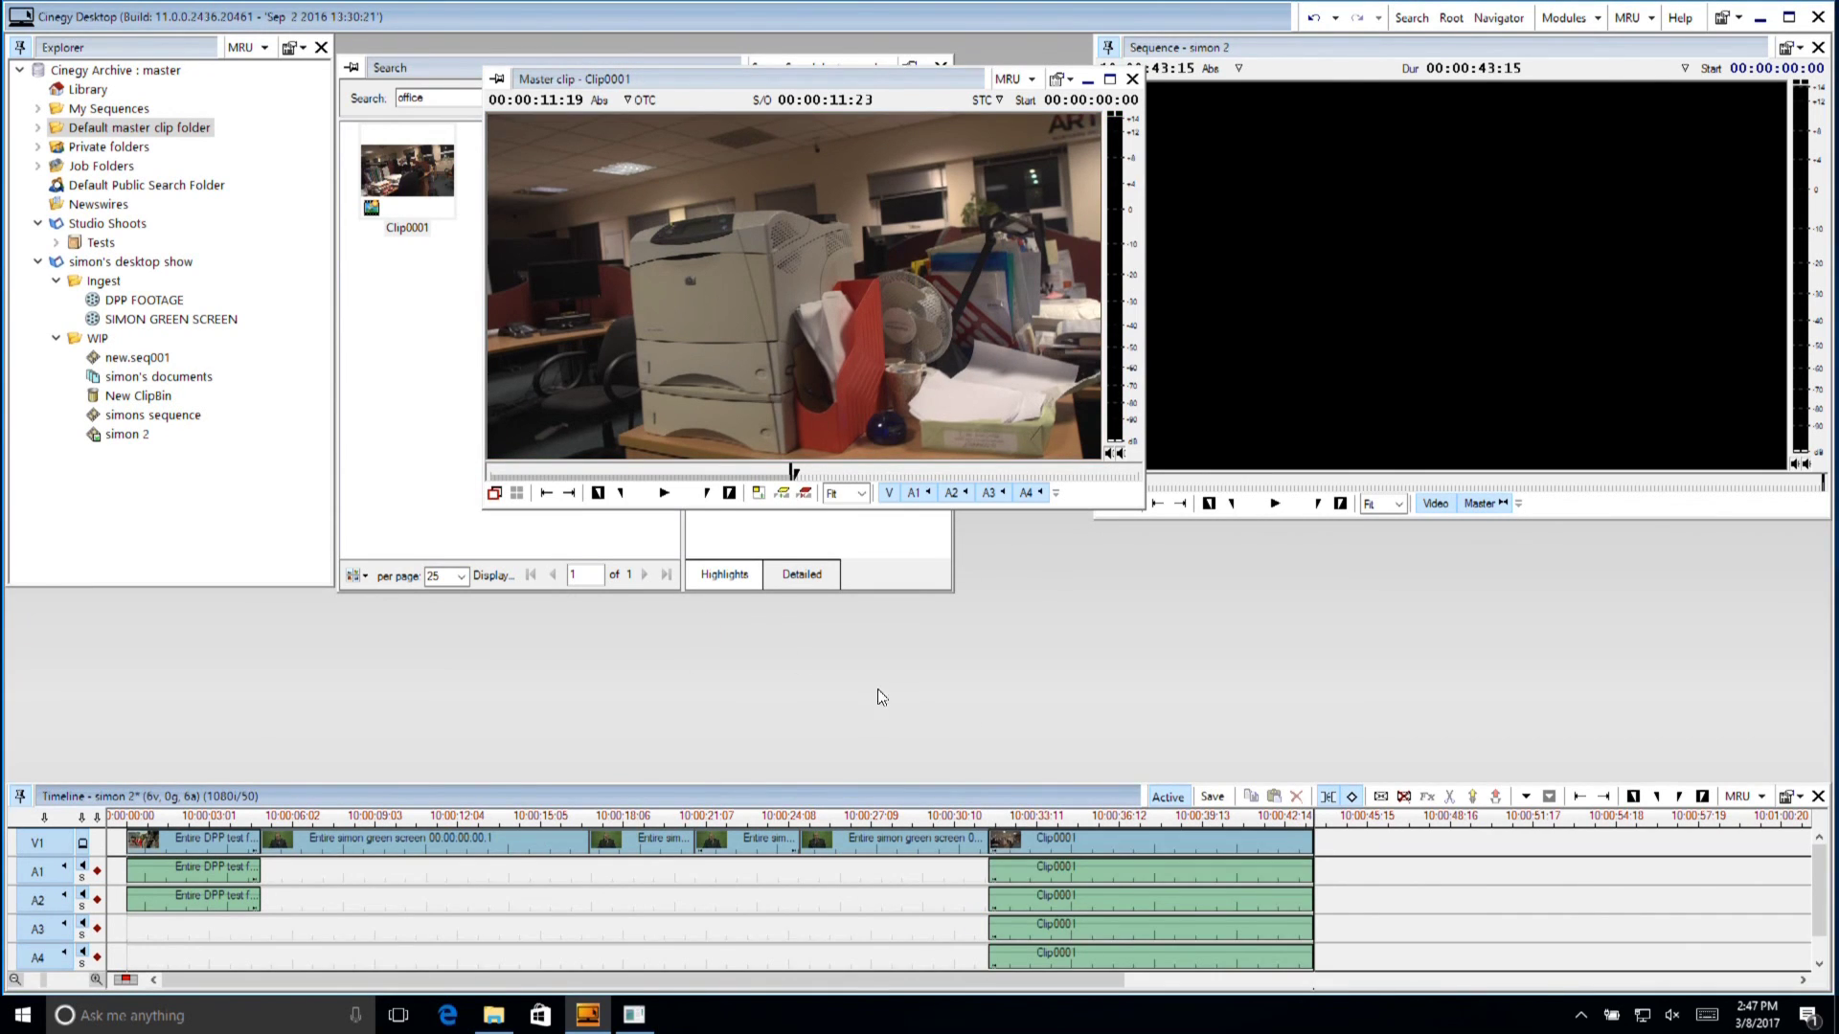